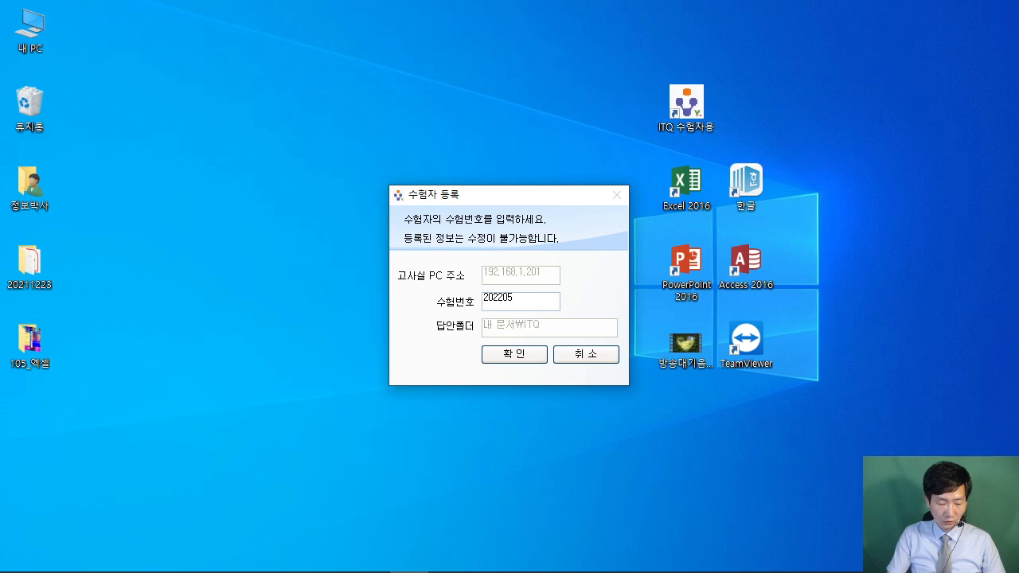
Copy the exam number from the 수험번호 field and close the ITQ registration window.
double_click(530, 300)
right_click(494, 302)
click(528, 352)
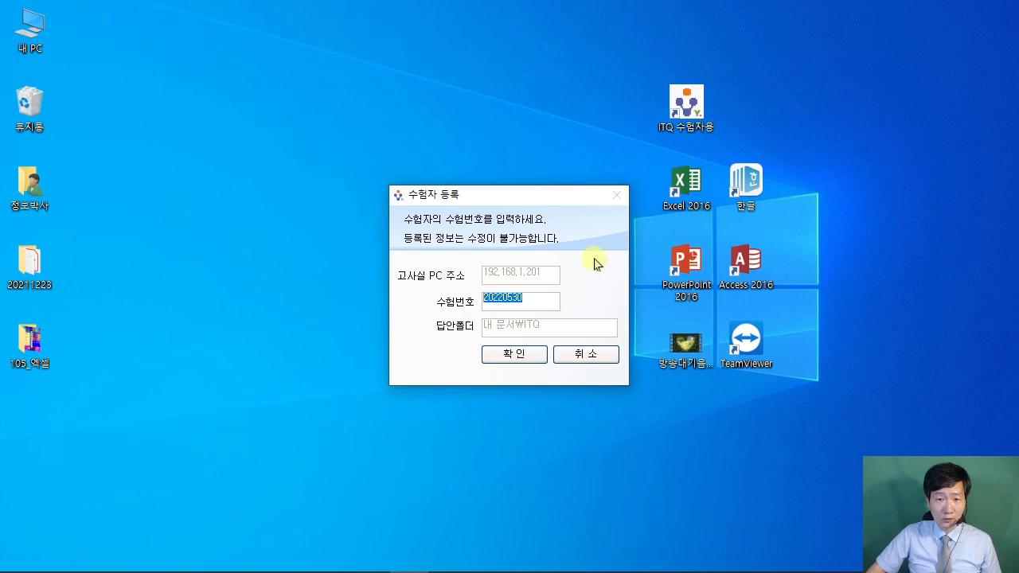
click(586, 355)
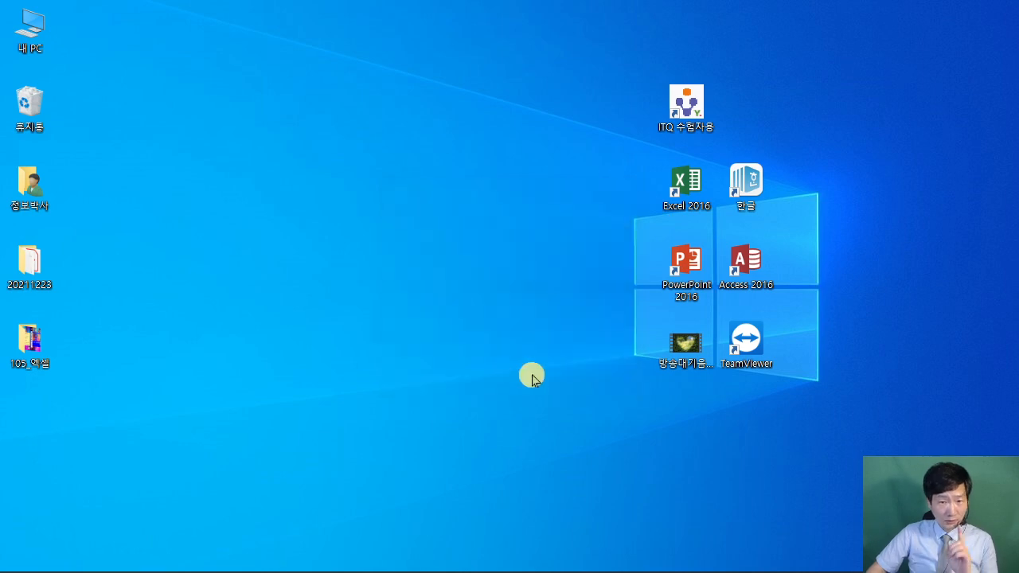
Launch PowerPoint 2016 from its desktop shortcut, then bring the exam PDF 2022년5월A형.pdf forward.
click(475, 406)
key(ctrl+2)
mouse_move(648, 218)
mouse_down()
mouse_move(714, 312)
mouse_move(465, 383)
mouse_up()
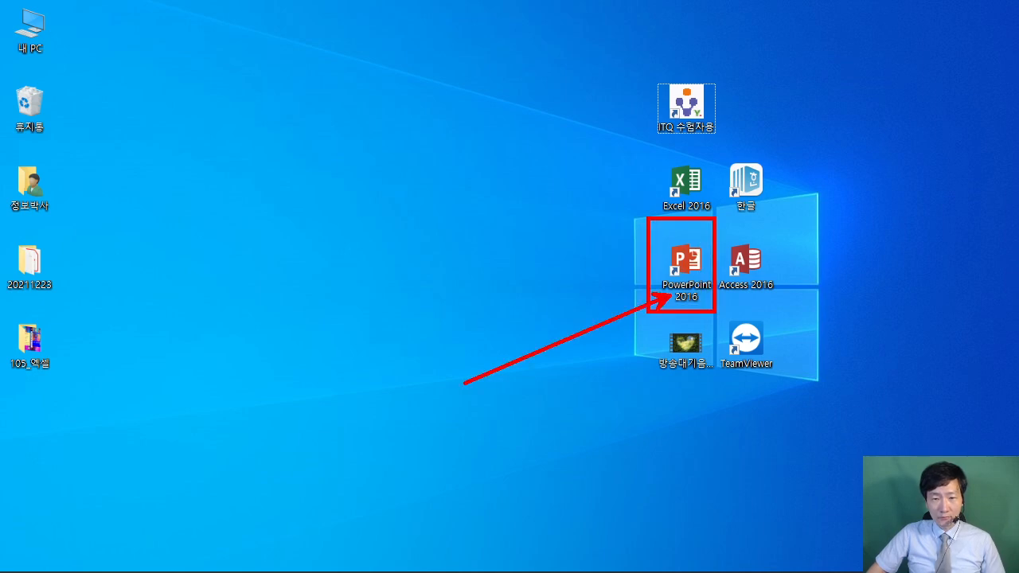
key(Escape)
double_click(685, 266)
click(552, 292)
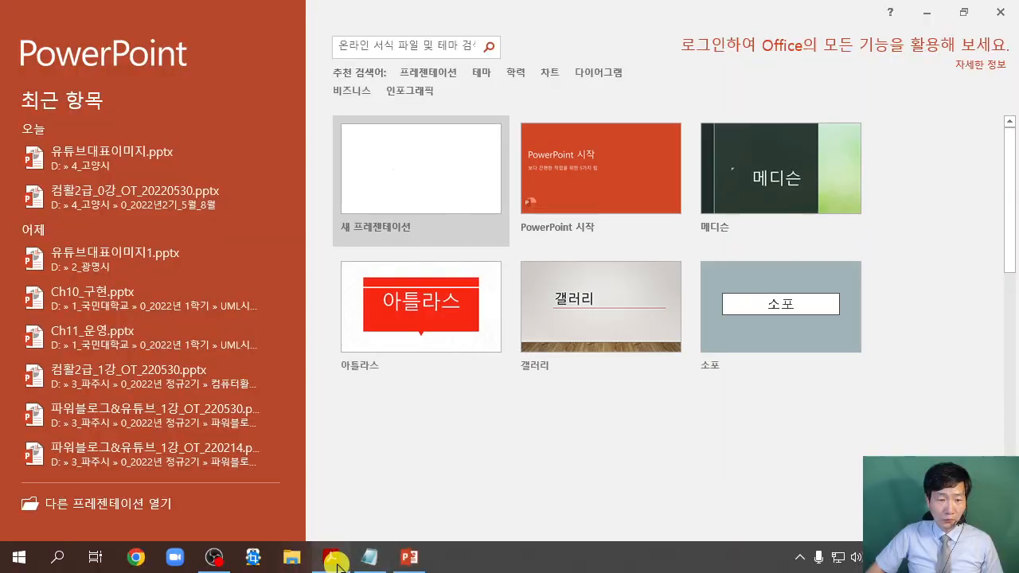
click(335, 561)
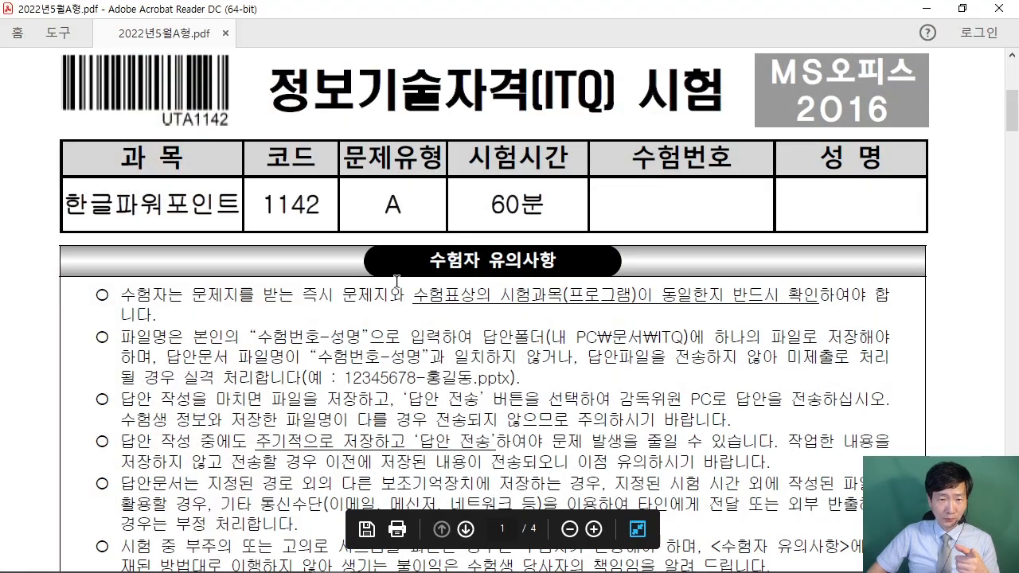
Scroll the exam PDF and highlight the exam-number-name filename rule.
scroll(563, 372, down, 2)
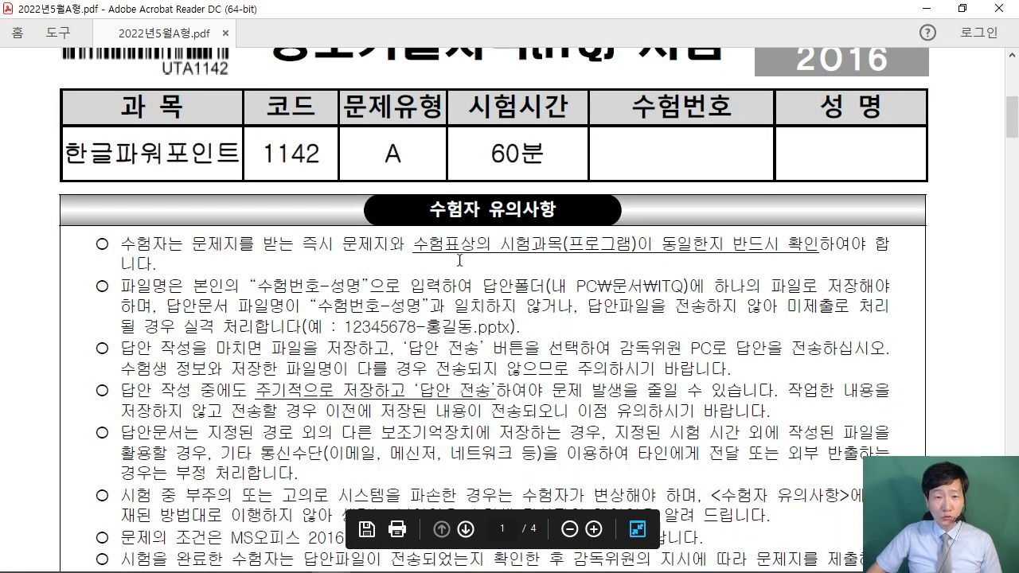
scroll(662, 324, down, 3)
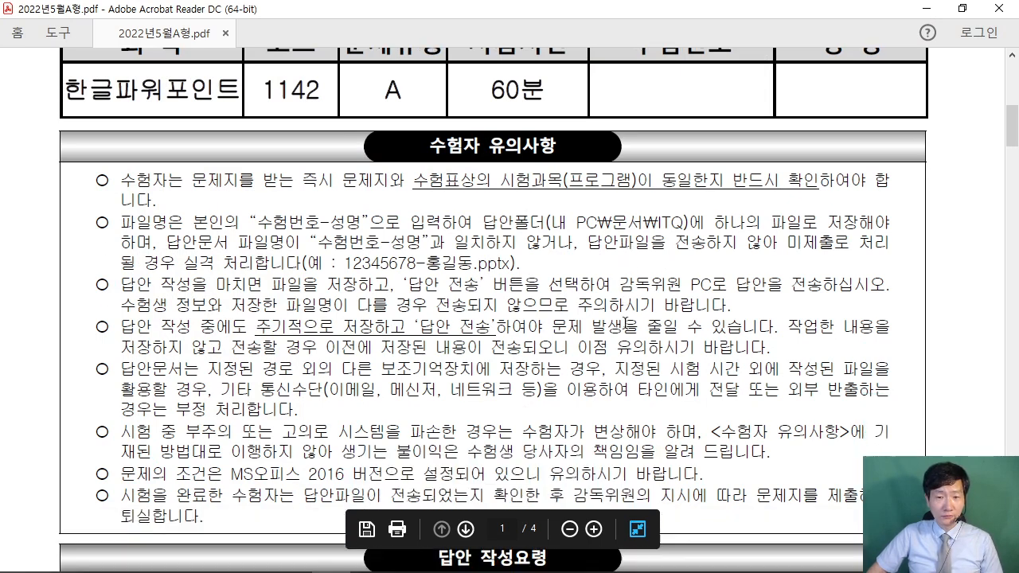
drag(550, 211, 676, 209)
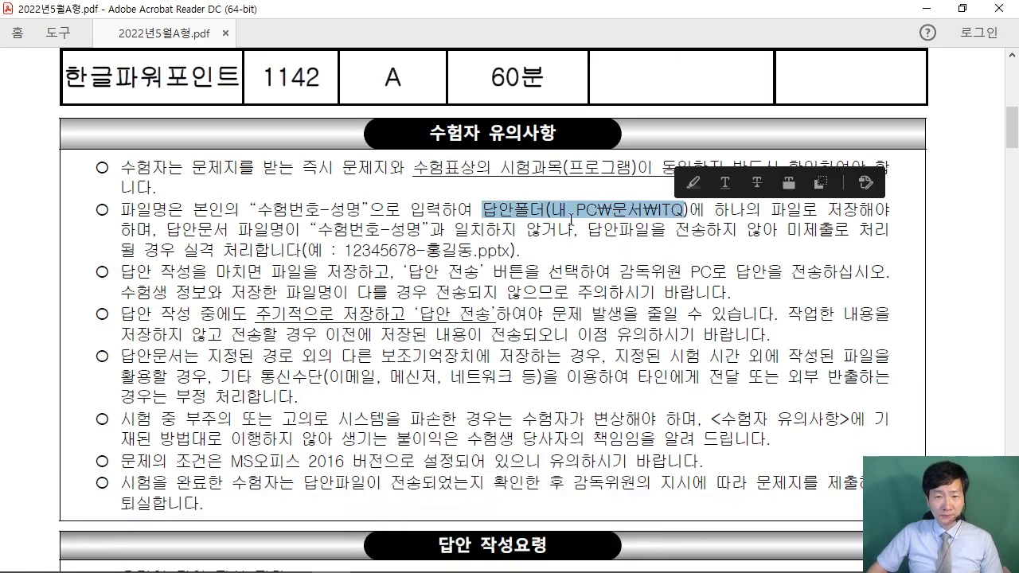
drag(259, 209, 367, 210)
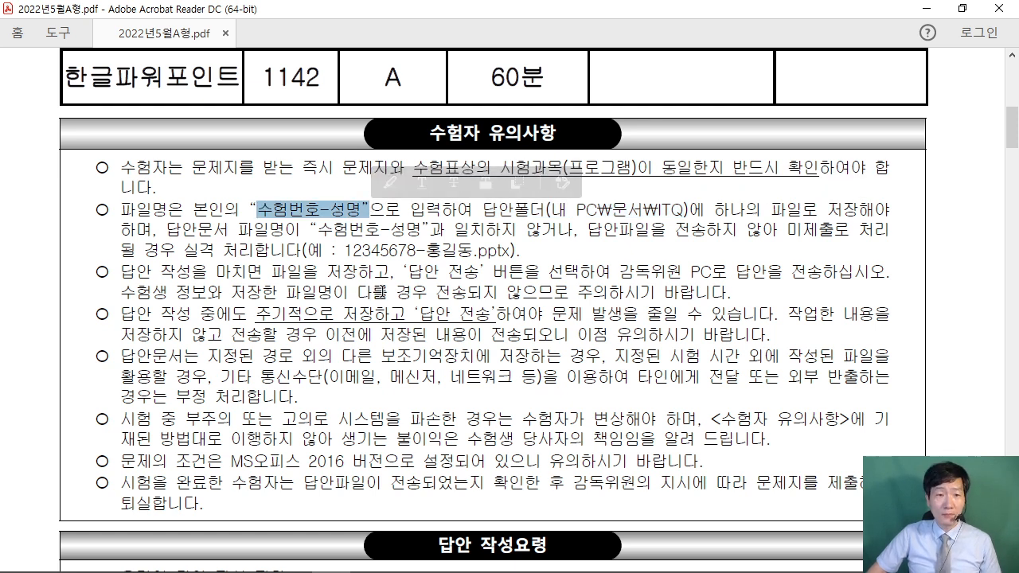
scroll(436, 281, down, 3)
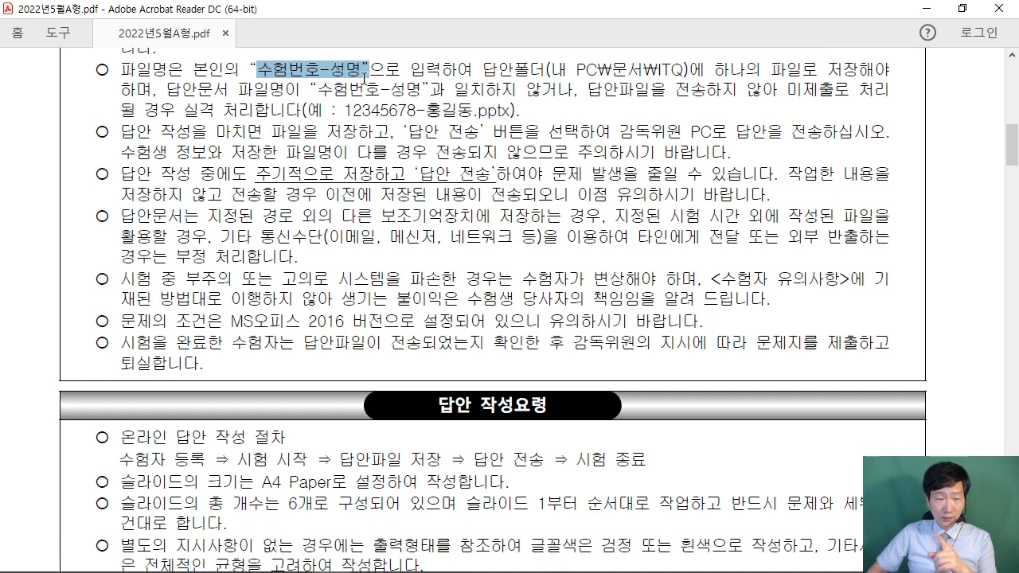
click(481, 195)
Highlight the [전체구성] A4 slide-size requirement, then minimize Acrobat Reader.
scroll(478, 239, down, 6)
scroll(481, 275, down, 10)
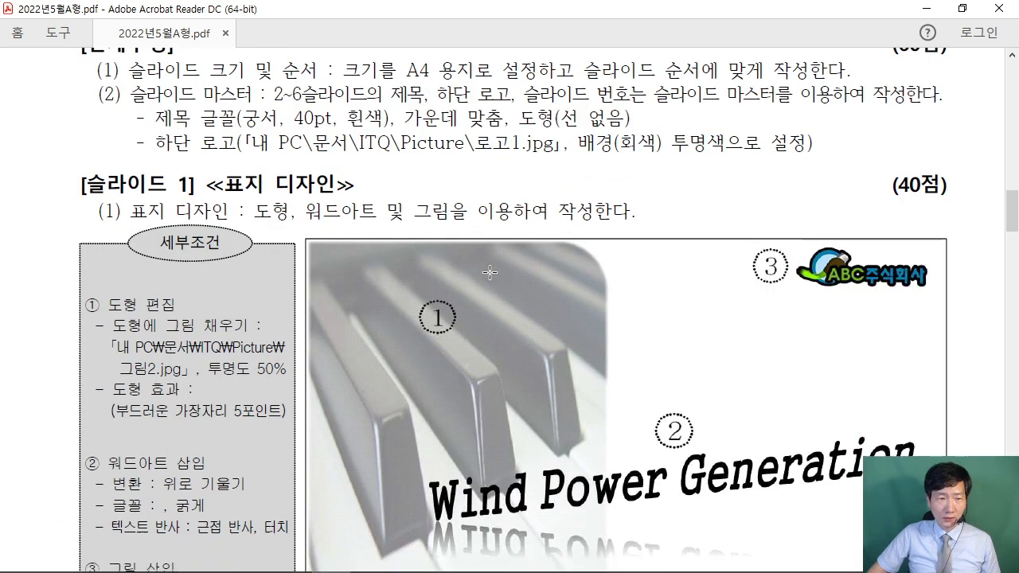
scroll(488, 271, up, 1)
drag(92, 99, 195, 84)
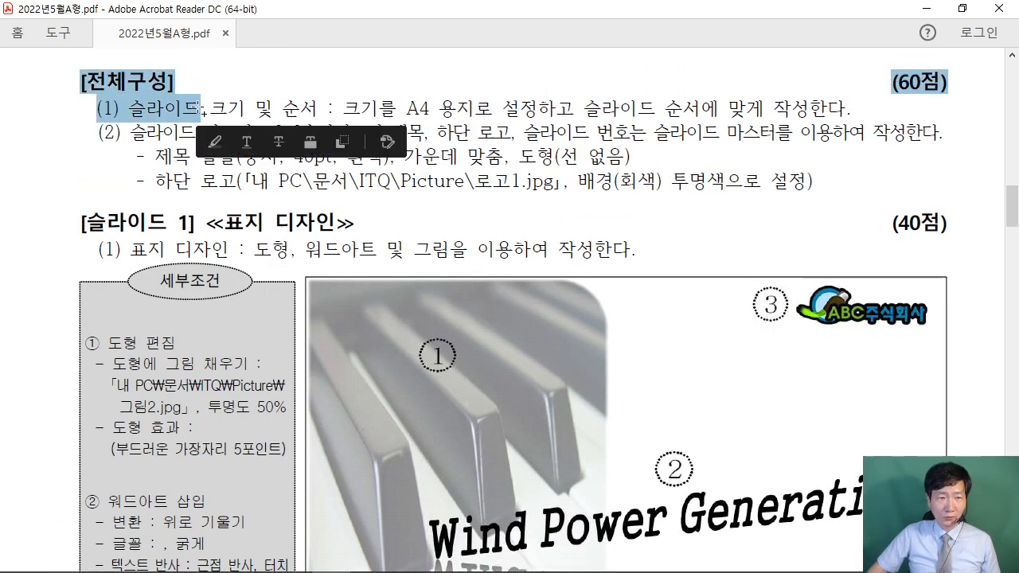
click(203, 120)
click(926, 10)
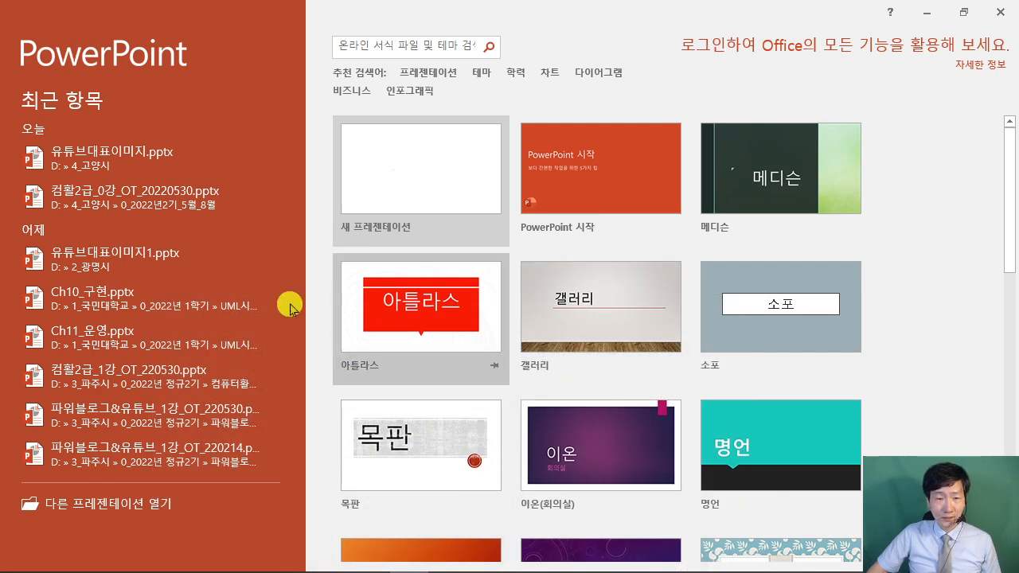
Create the blank presentation 프레젠테이션1 and bring up Save As with F12.
click(417, 169)
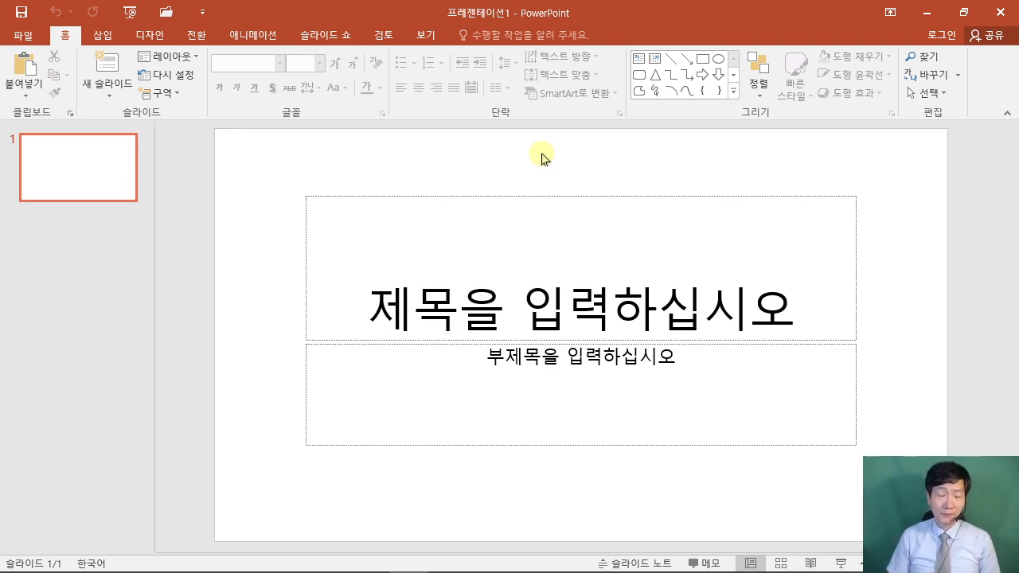
mouse_move(531, 77)
mouse_down()
mouse_move(610, 220)
mouse_move(728, 253)
mouse_up()
mouse_move(651, 112)
mouse_down()
mouse_move(576, 113)
mouse_move(561, 200)
mouse_up()
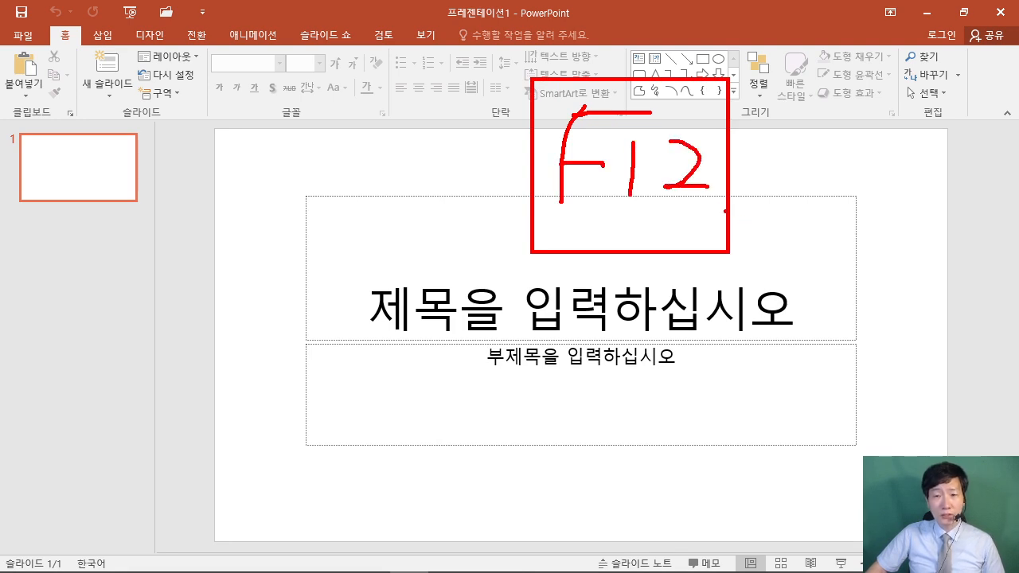
drag(730, 212, 826, 256)
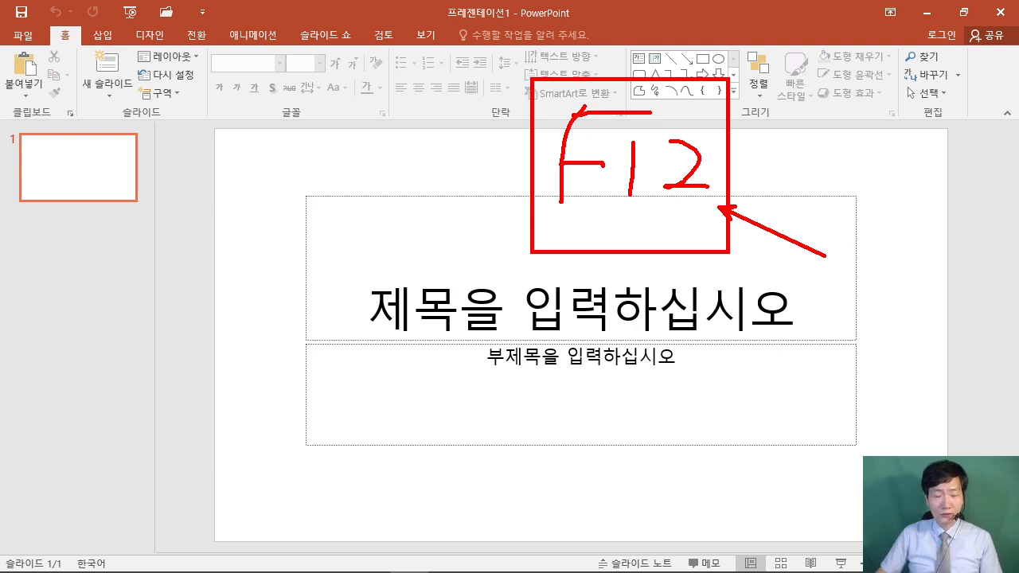
key(Escape)
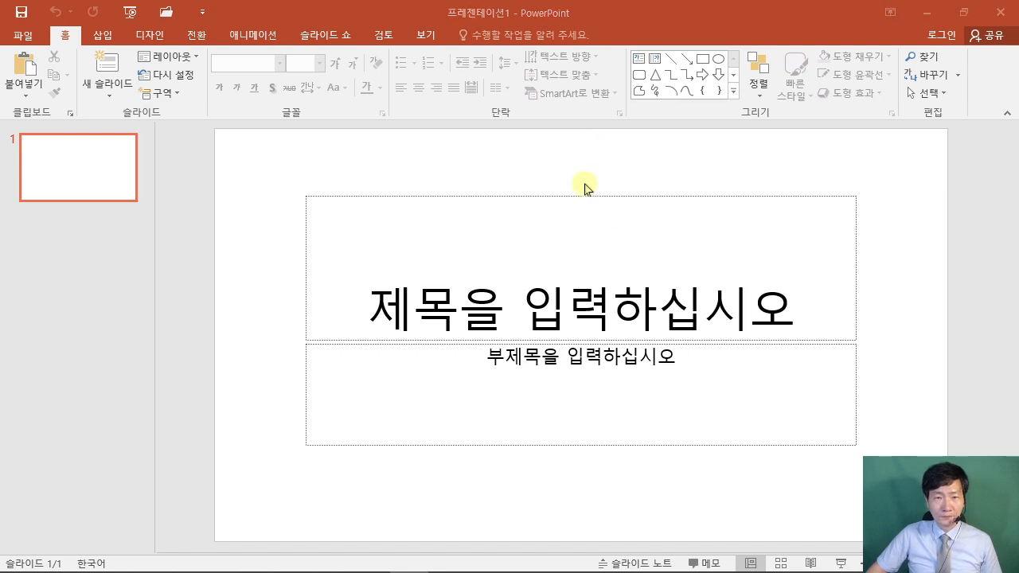
key(F12)
In the ITQ folder, set the file name to the pasted exam number, a hyphen and the candidate's name.
drag(257, 18, 325, 39)
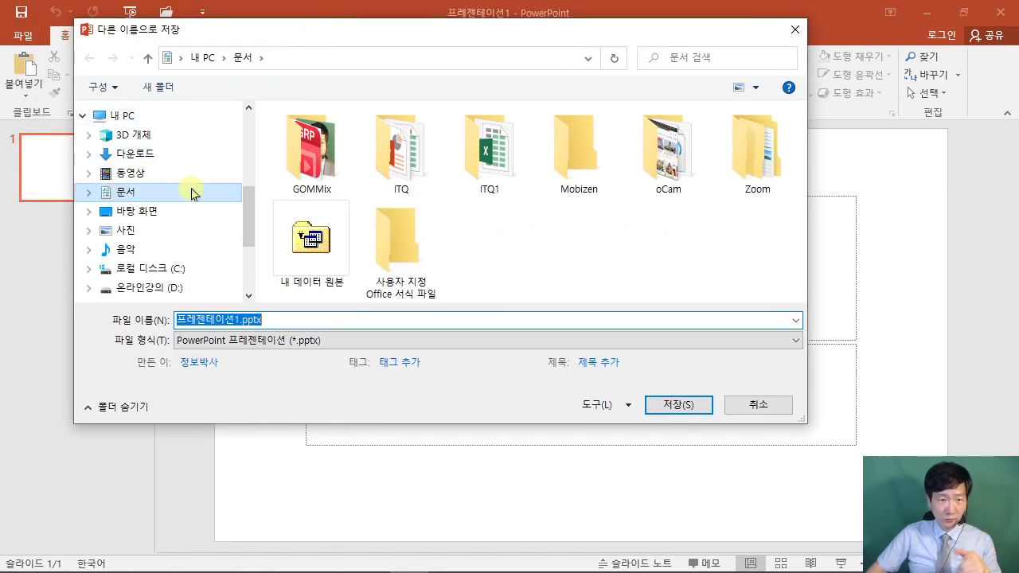
double_click(401, 148)
double_click(273, 321)
right_click(274, 321)
click(333, 391)
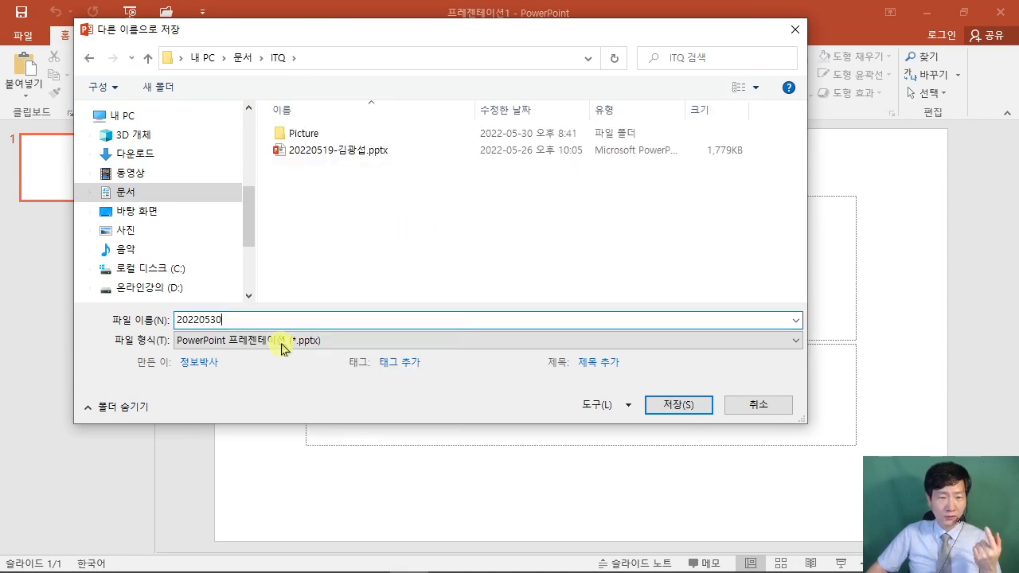
text(-)
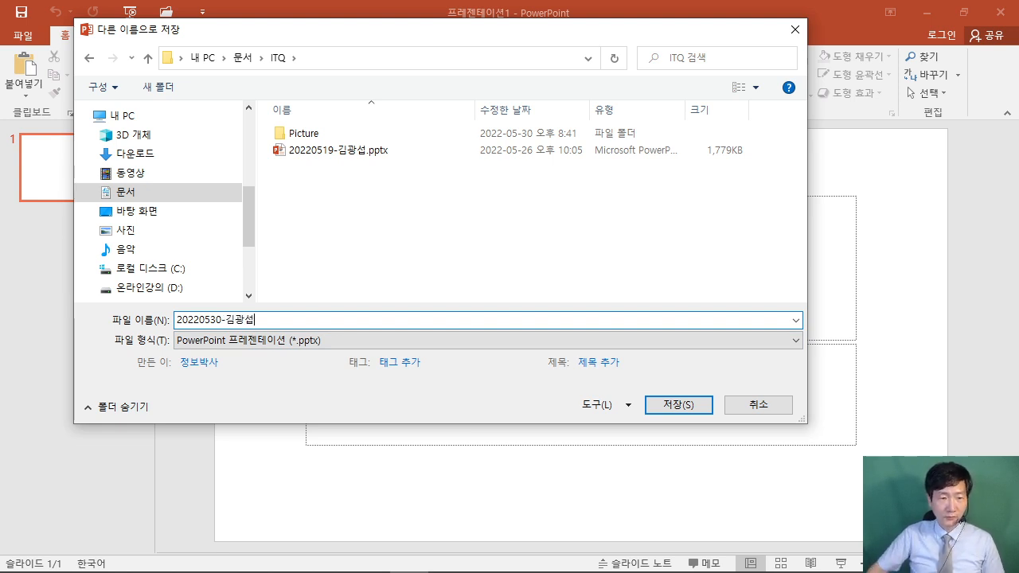
Save the presentation as a .pptx in the ITQ folder and minimize PowerPoint.
drag(637, 385, 729, 428)
drag(748, 335, 669, 395)
key(Escape)
click(685, 407)
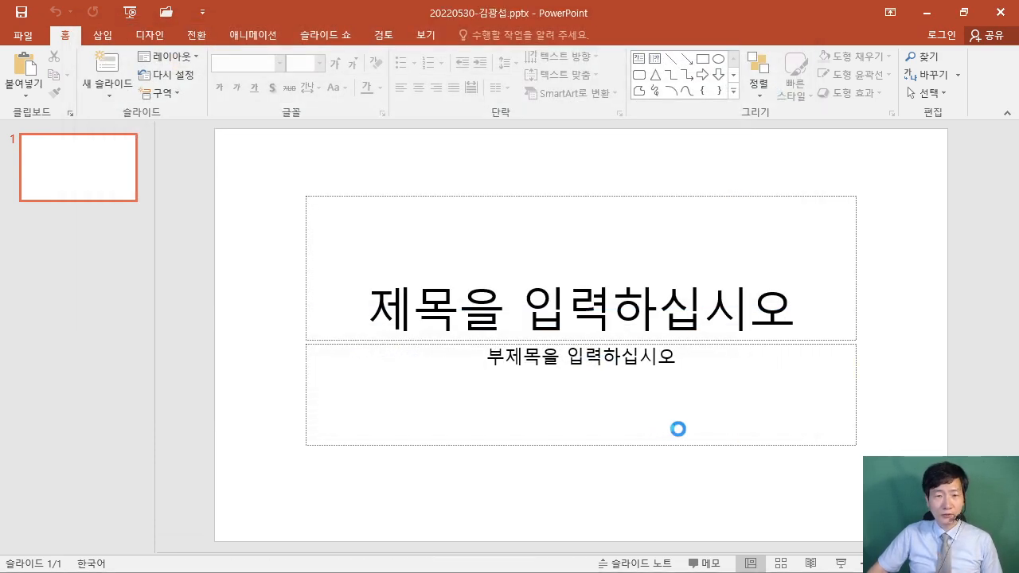
drag(414, 2, 614, 24)
drag(521, 129, 495, 27)
key(Escape)
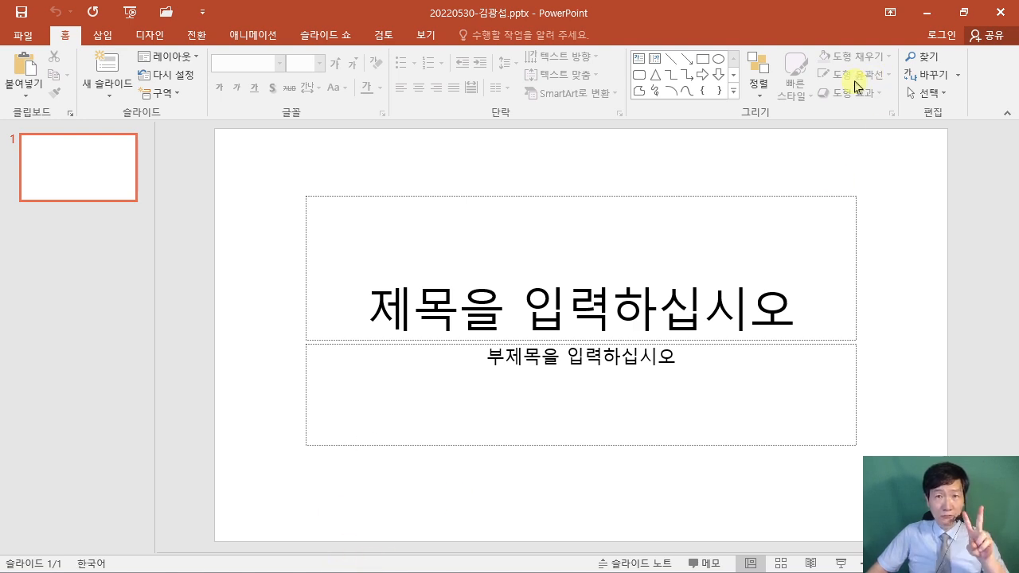
click(927, 13)
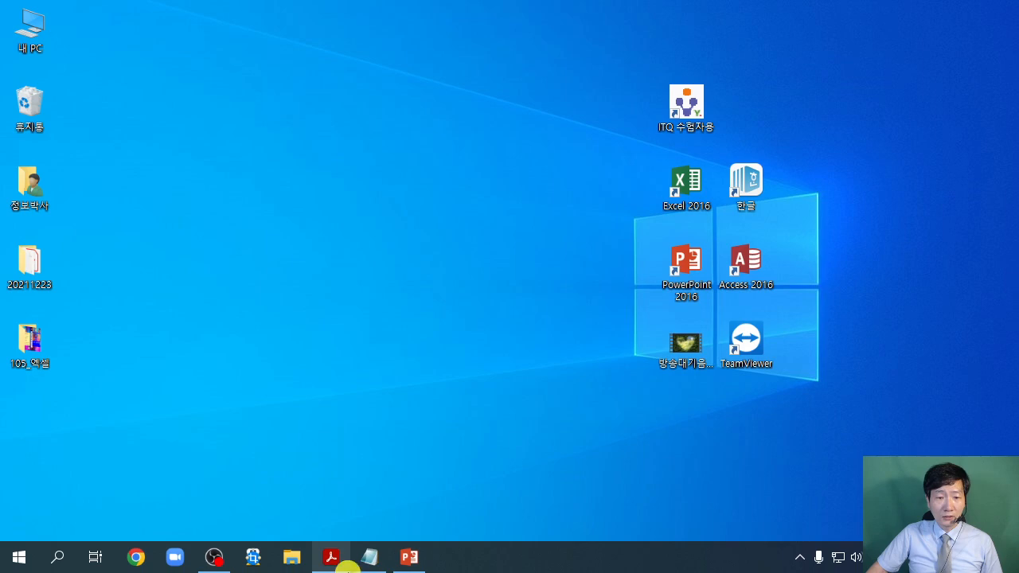
Point out the A4 paper-size requirement in the exam PDF, then return to the PowerPoint presentation.
click(332, 558)
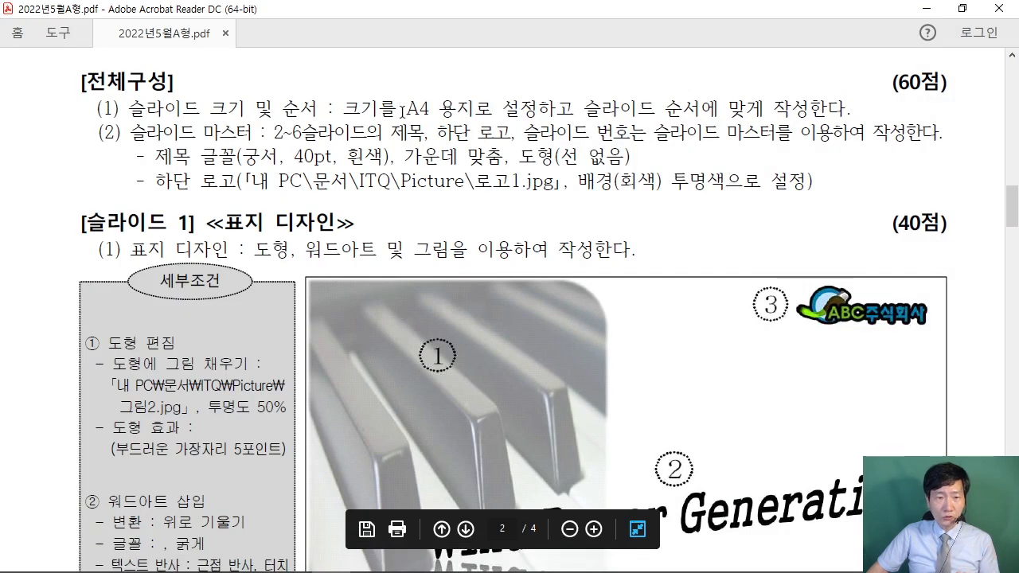
mouse_move(399, 89)
mouse_down()
mouse_move(484, 124)
mouse_move(558, 123)
mouse_move(547, 124)
mouse_up()
drag(489, 88, 559, 45)
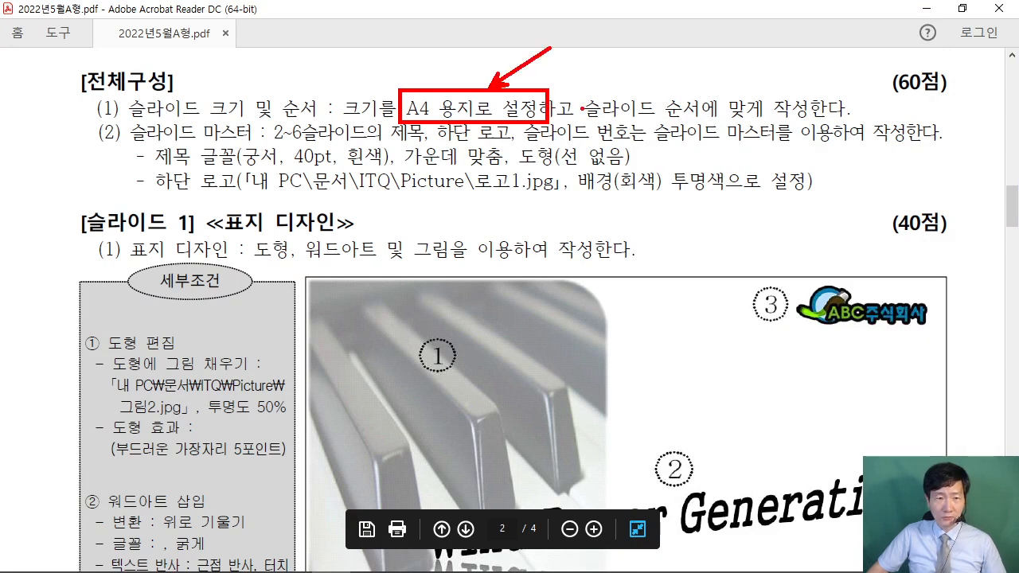
key(Escape)
click(926, 9)
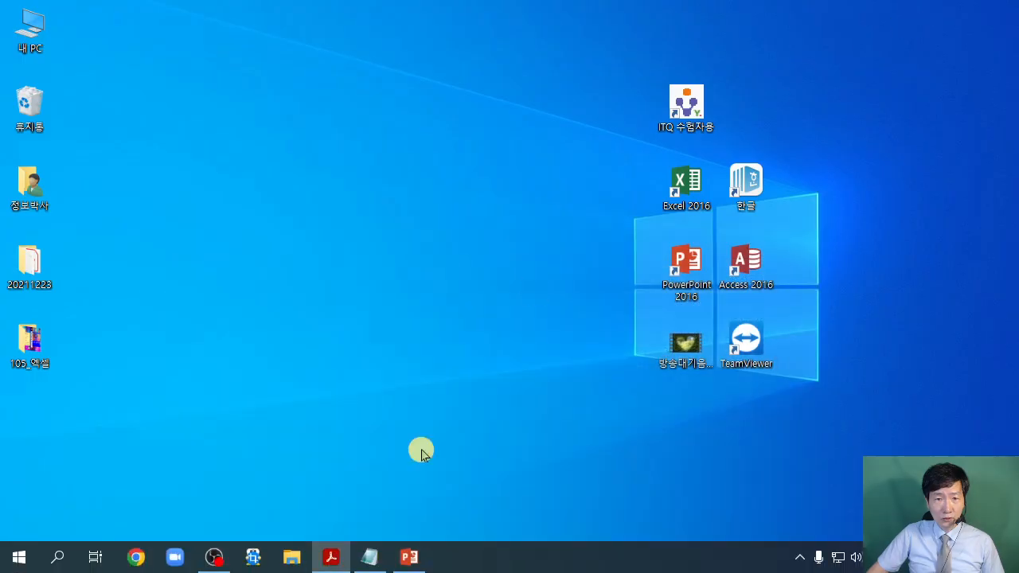
click(410, 565)
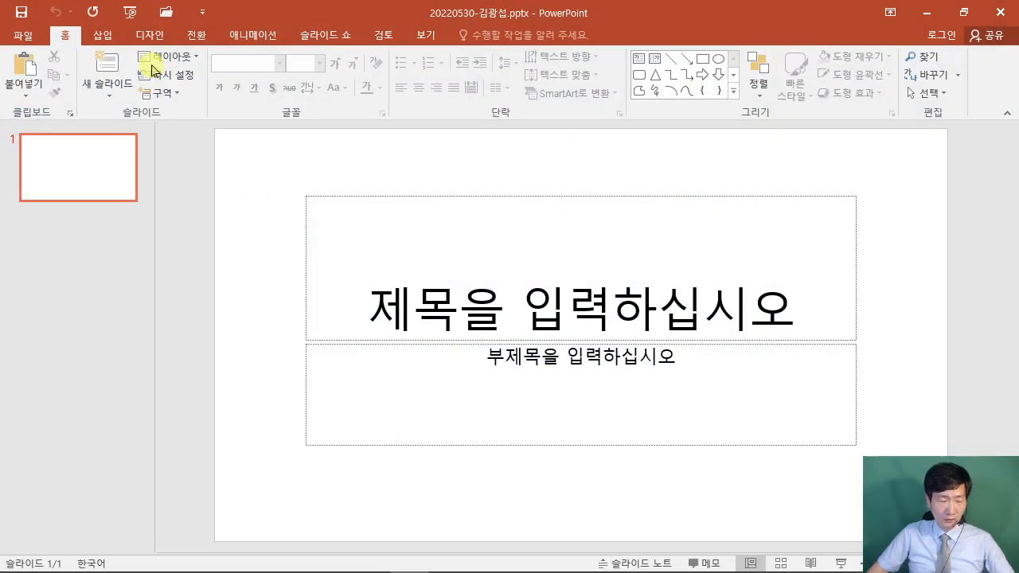
Set a custom slide size of A4 용지(210x297mm) and scale the placeholders with 맞춤 확인.
mouse_move(125, 27)
mouse_down()
mouse_move(174, 46)
mouse_move(212, 183)
mouse_up()
key(Escape)
click(150, 35)
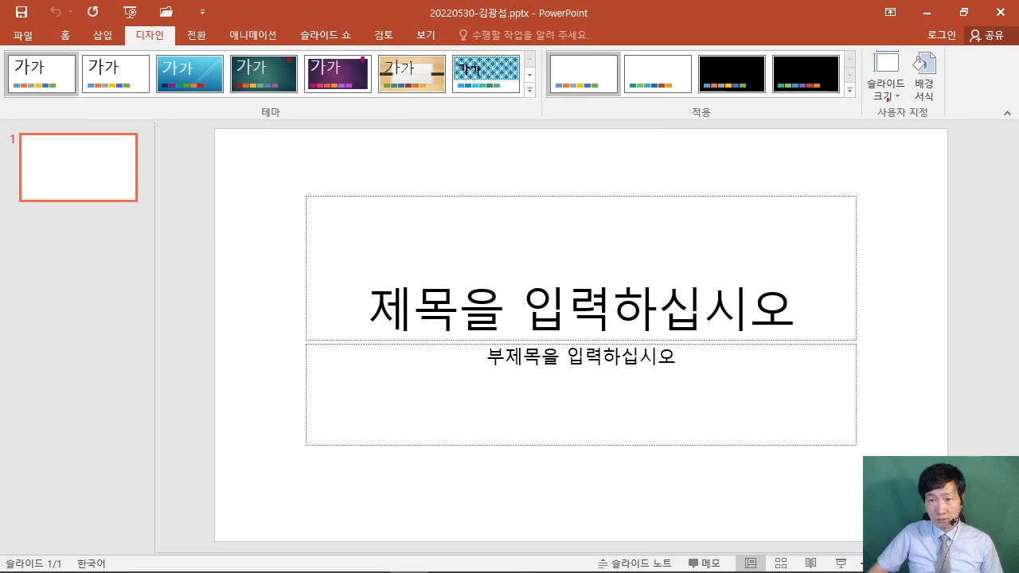
mouse_move(852, 48)
mouse_down()
mouse_move(914, 104)
mouse_move(862, 112)
mouse_move(742, 188)
mouse_up()
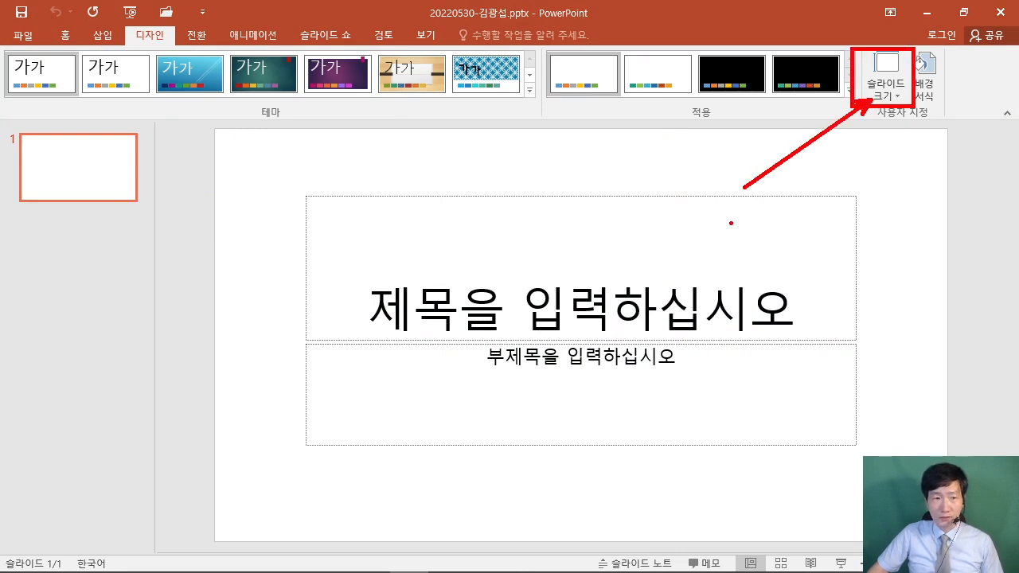
key(Escape)
click(884, 89)
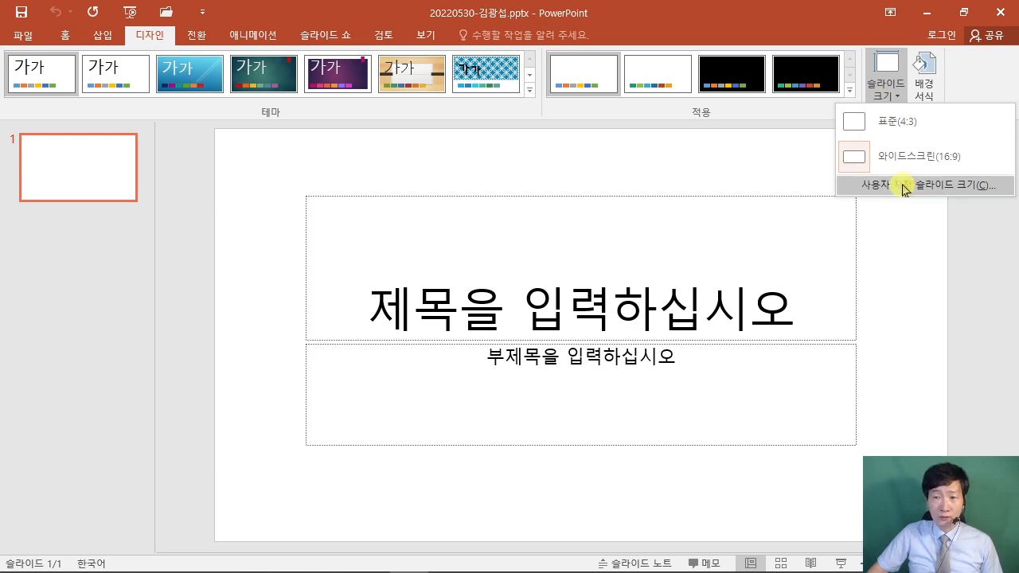
click(936, 187)
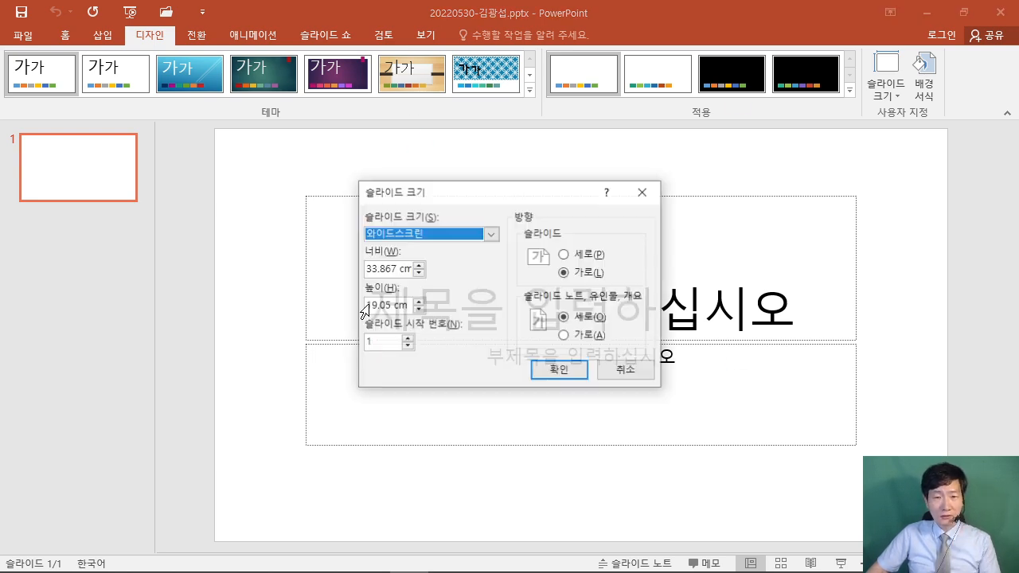
drag(448, 198, 481, 133)
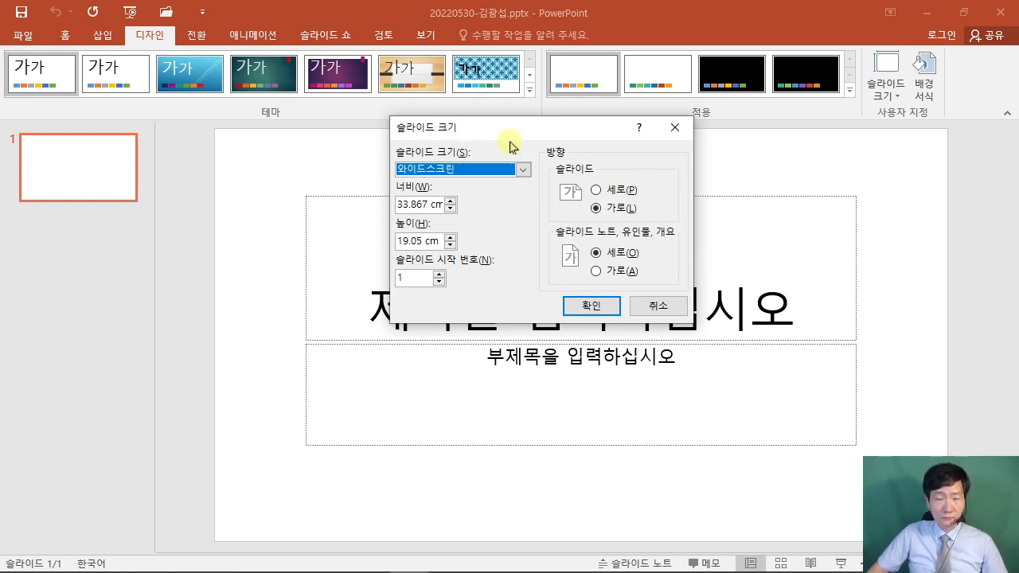
click(519, 171)
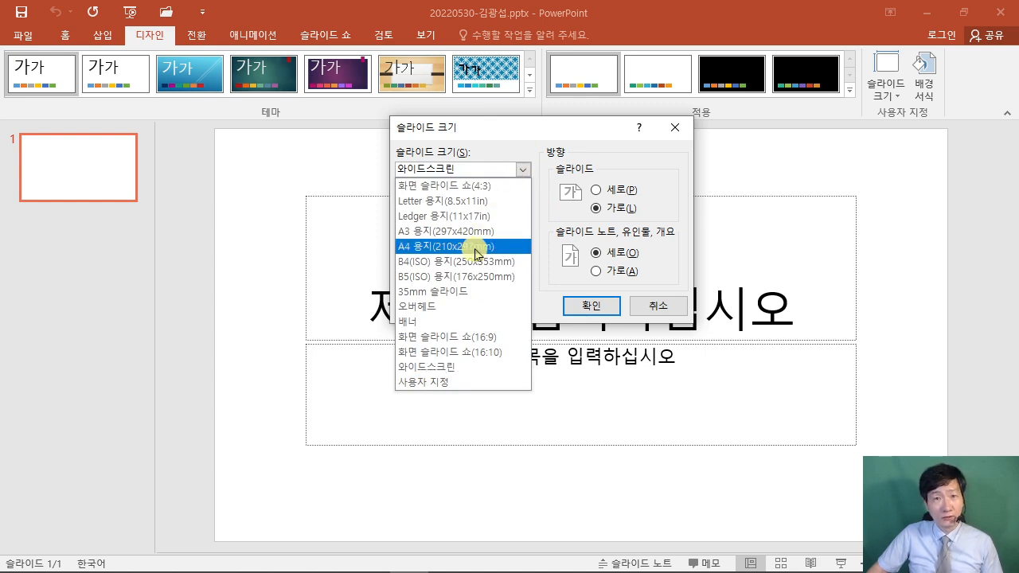
click(480, 248)
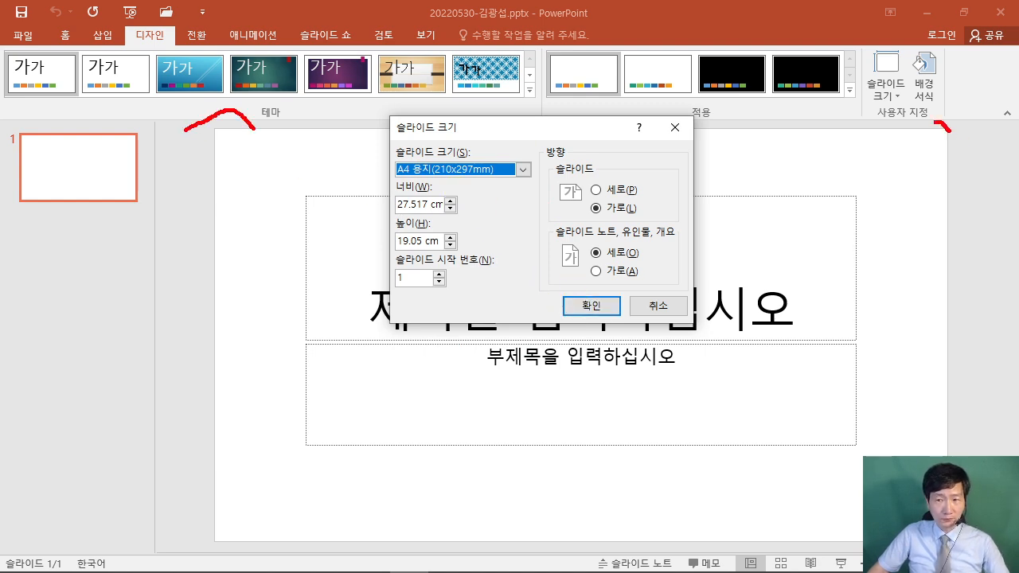
click(605, 306)
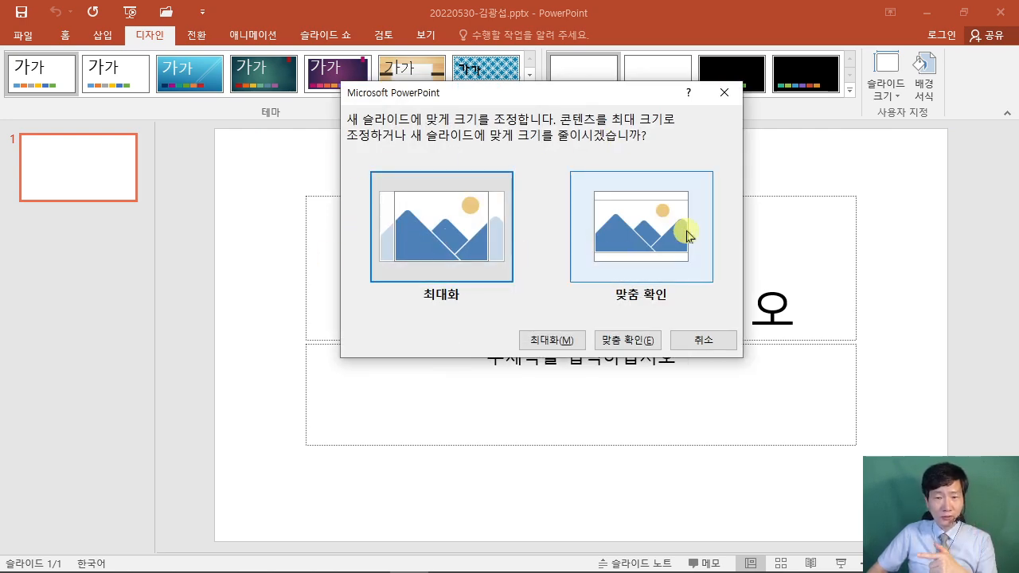
click(662, 229)
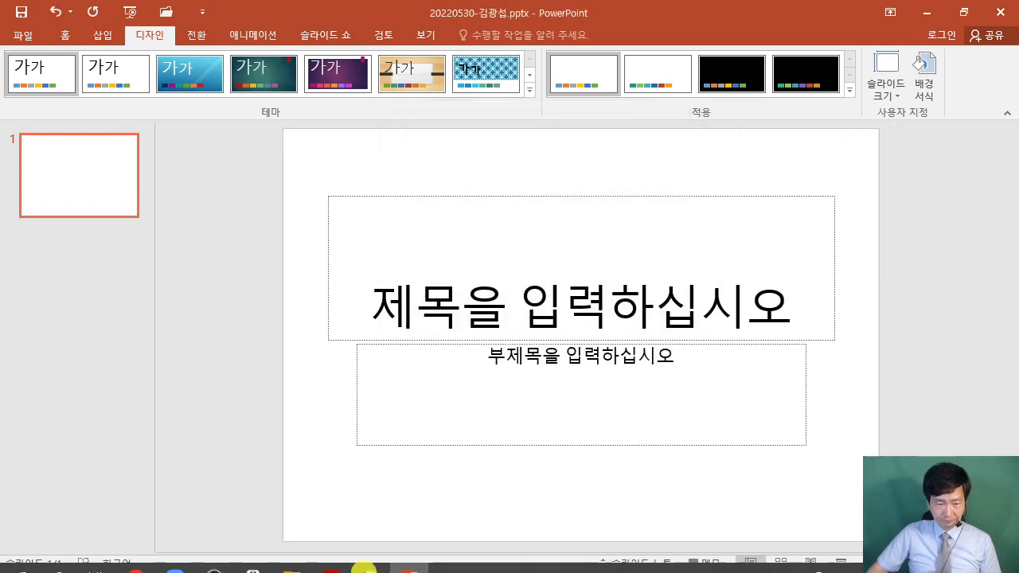
Bring the exam PDF forward and highlight the slide master requirement for slides 2~6.
click(330, 558)
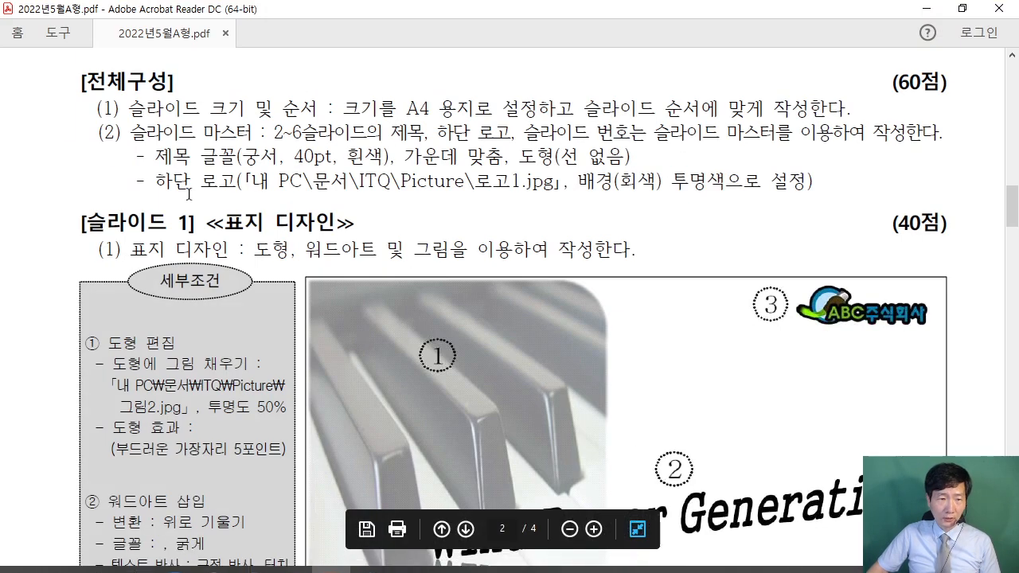
drag(119, 133, 422, 133)
click(277, 137)
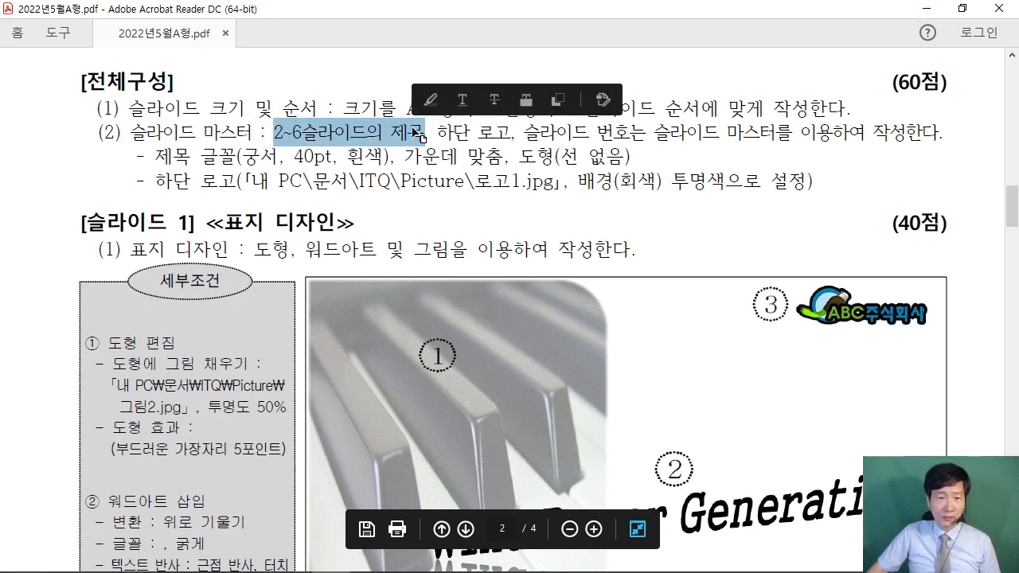
click(408, 135)
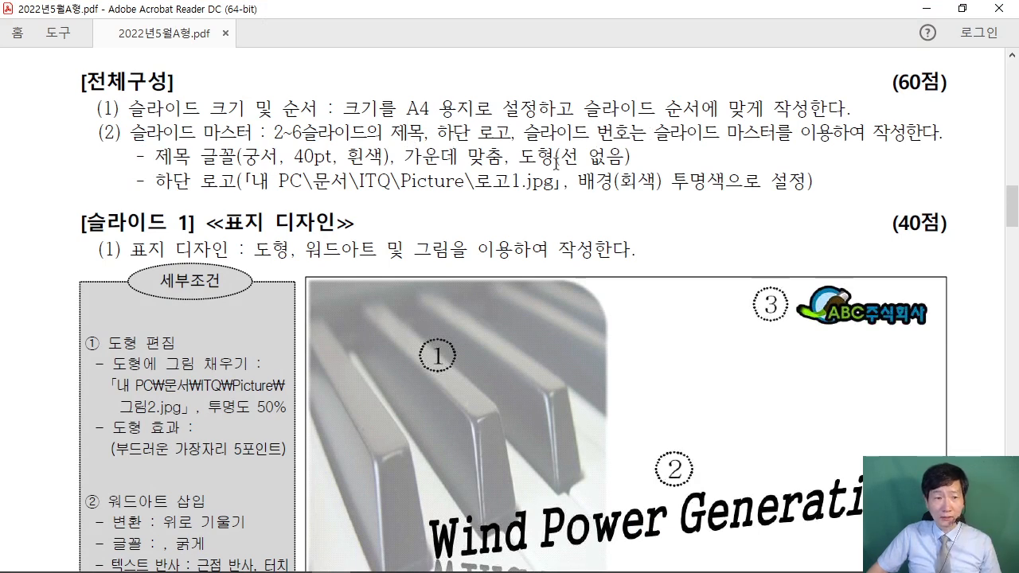
double_click(269, 132)
Scroll through the slide 1 requirements and point out the ABC logo.
scroll(536, 190, down, 5)
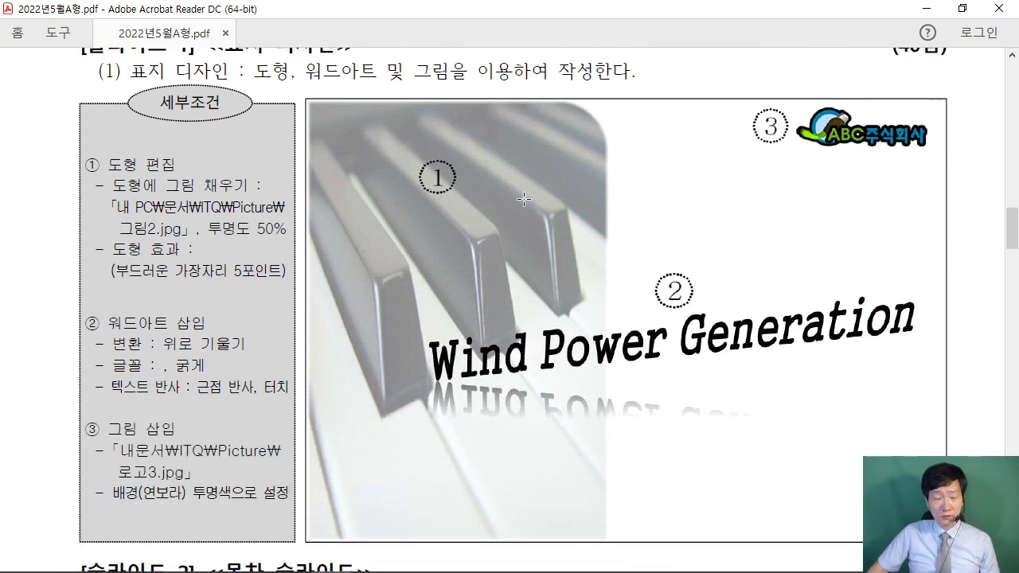
scroll(523, 199, up, 1)
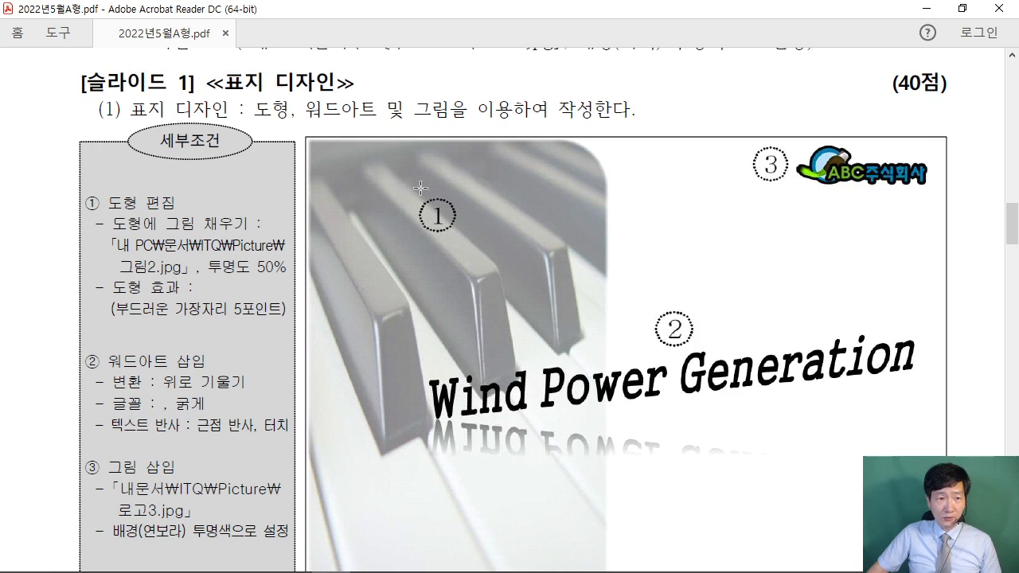
scroll(484, 238, down, 12)
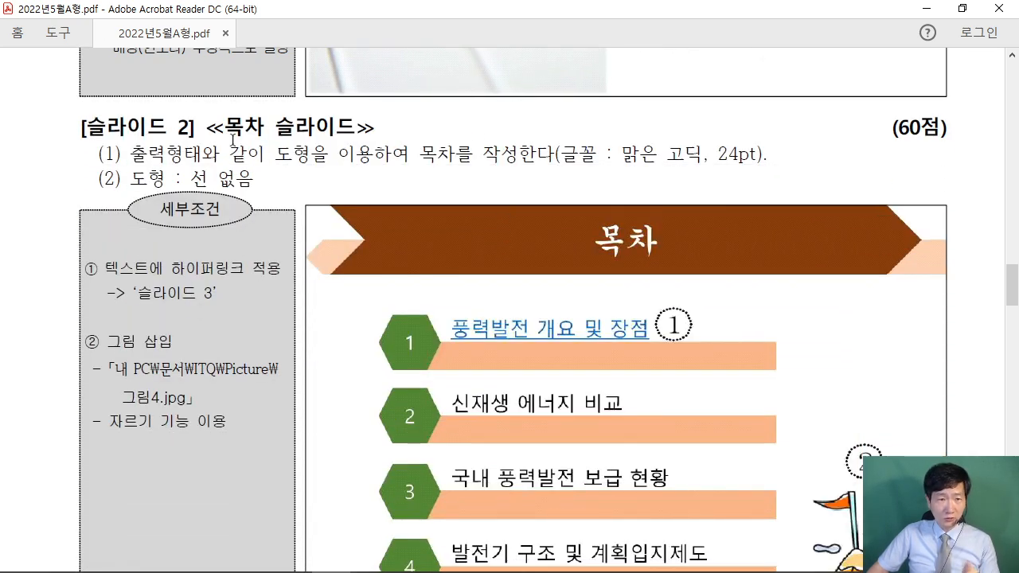
scroll(539, 223, down, 3)
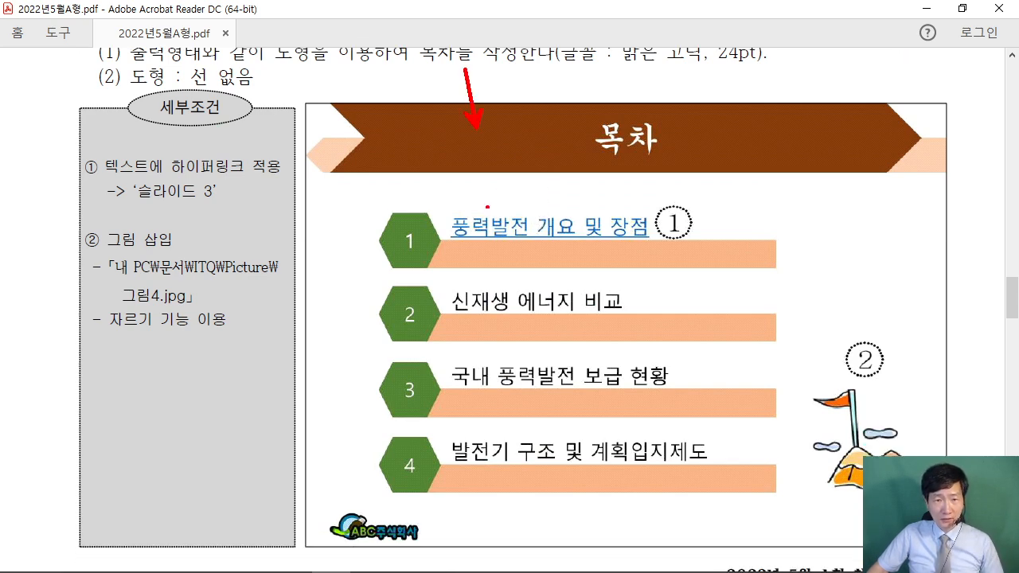
drag(334, 517, 187, 501)
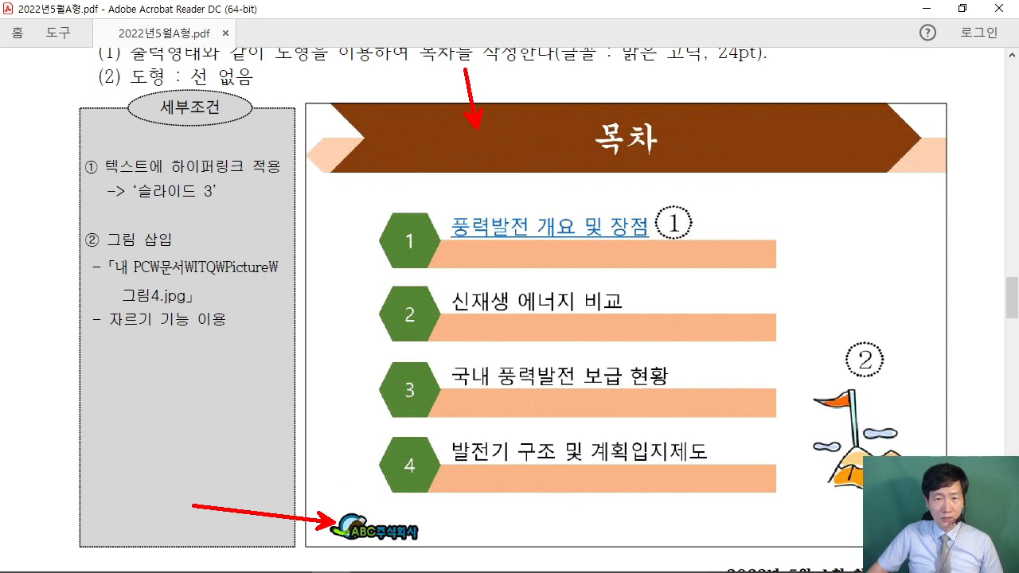
key(Escape)
Shrink the PDF window over PowerPoint and scroll to the slide 2 목차 layout.
mouse_move(688, 10)
mouse_down()
mouse_move(537, 30)
mouse_move(430, 27)
mouse_up()
mouse_move(362, 570)
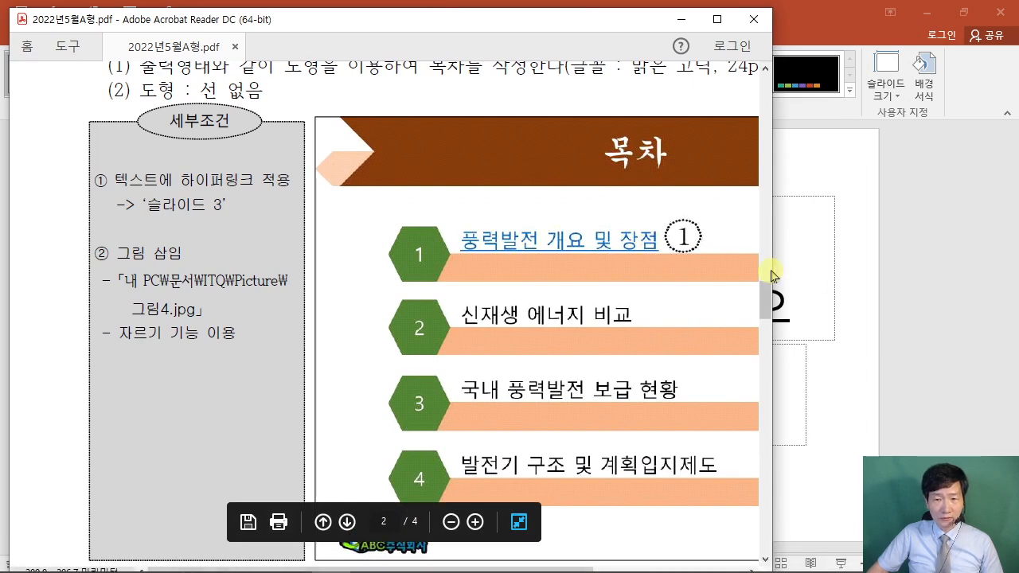
drag(773, 268, 883, 271)
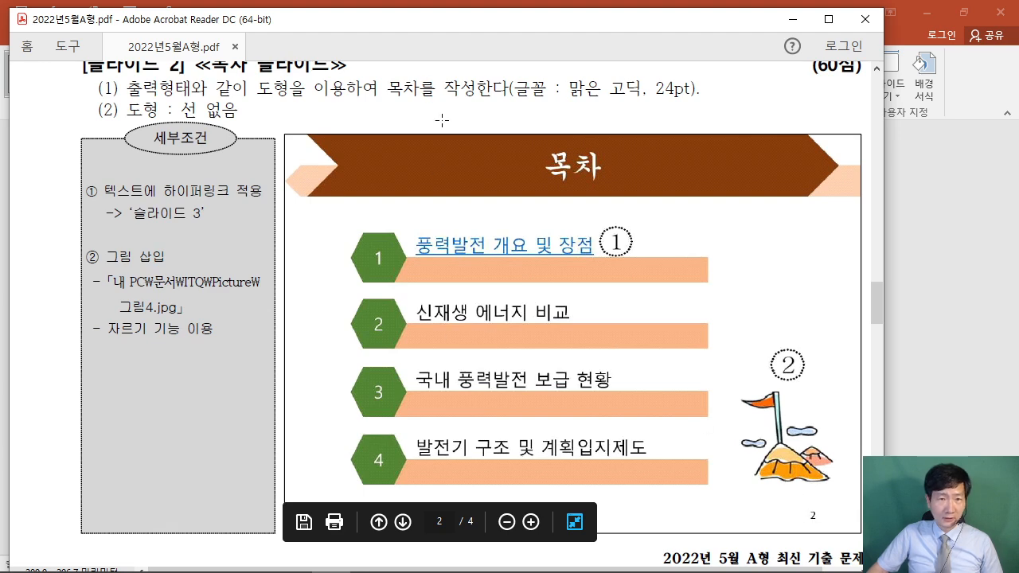
drag(471, 32, 468, 380)
scroll(460, 267, down, 1)
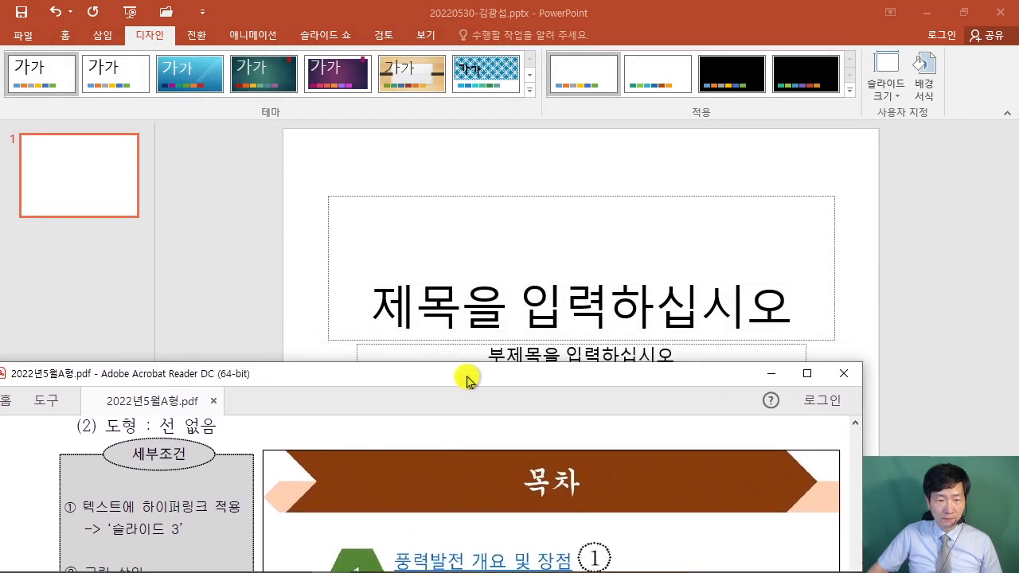
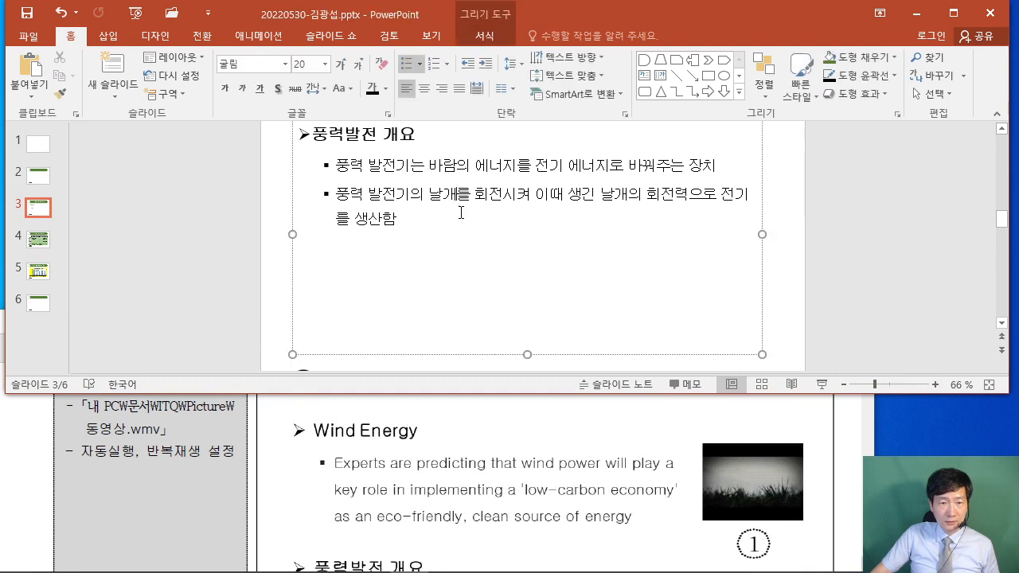
Drag the 풍력발전 개요 text box's bottom edge up so it fits its text.
drag(528, 352, 533, 262)
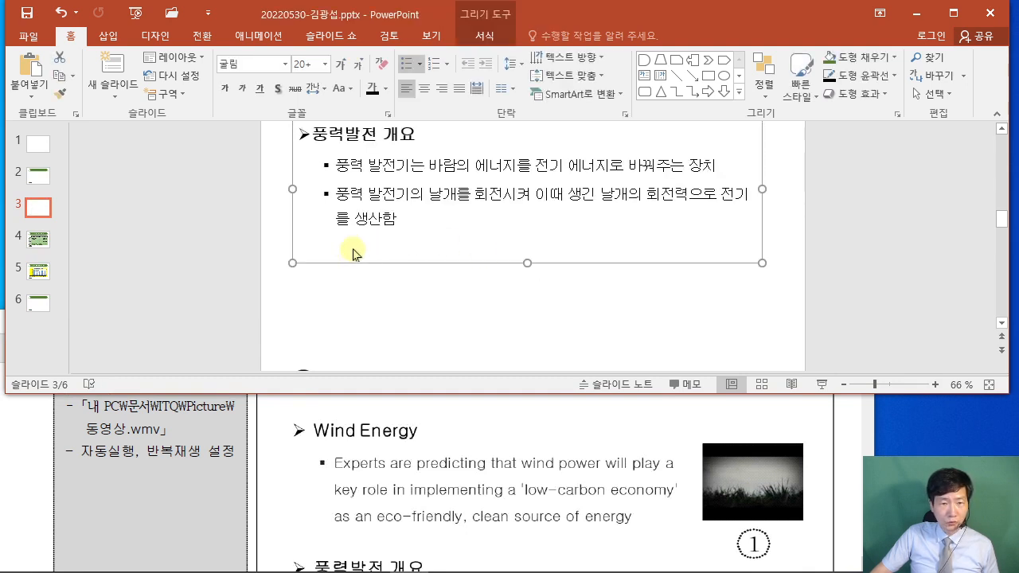
scroll(828, 251, up, 1)
click(562, 228)
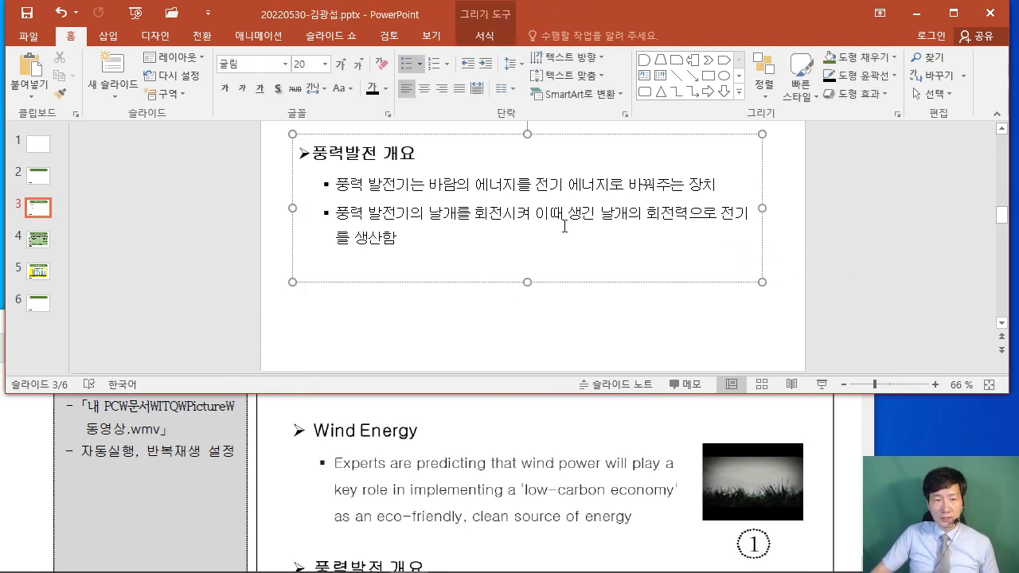
scroll(563, 225, up, 2)
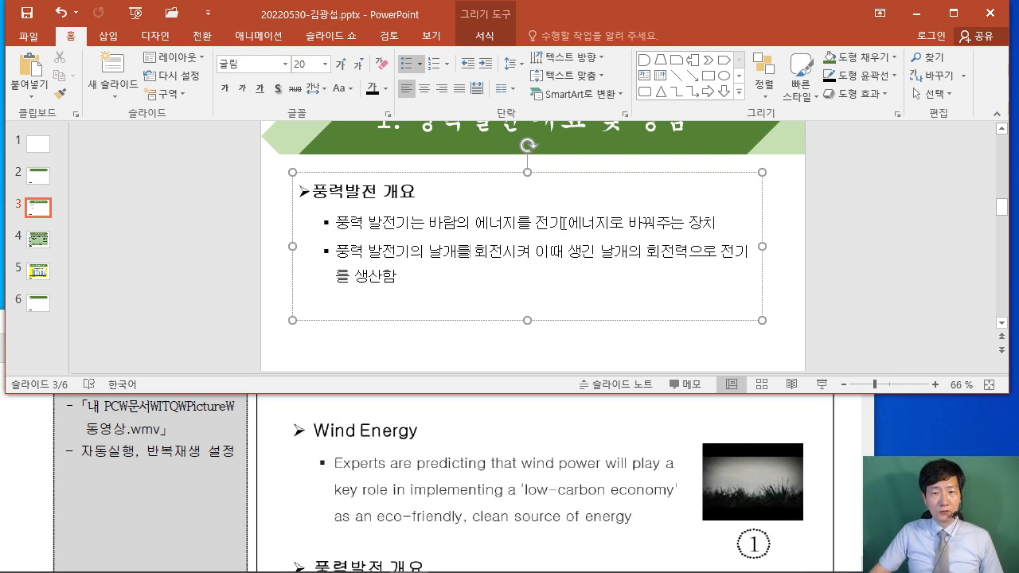
scroll(563, 223, down, 5)
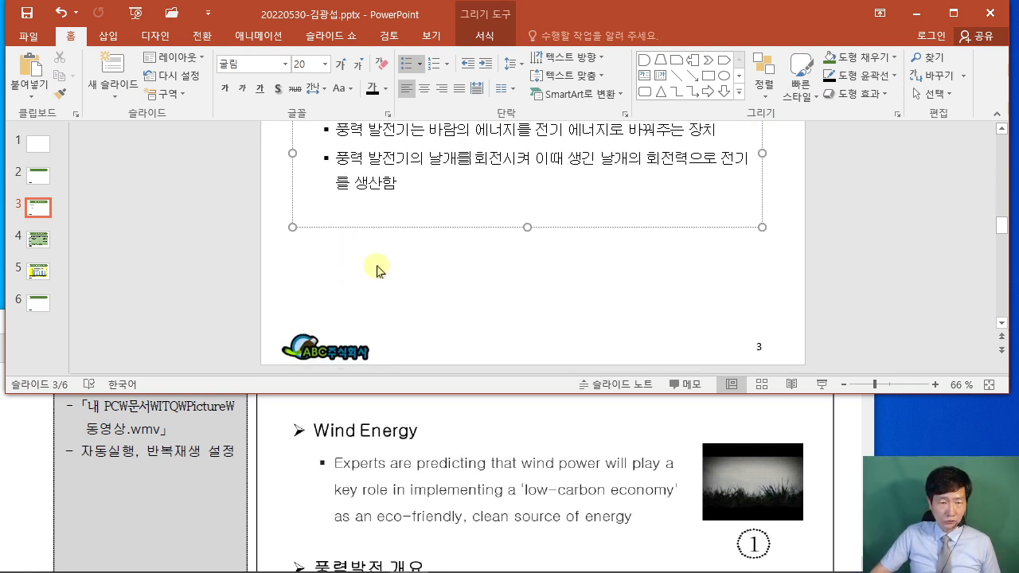
scroll(372, 265, up, 3)
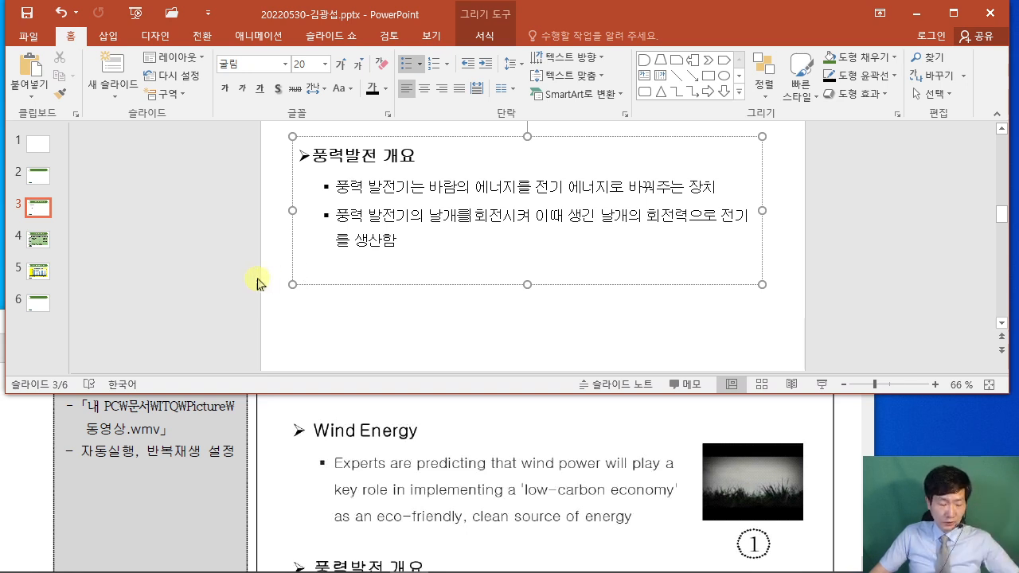
Sketch an on-screen note about copying, then duplicate the text box directly below the original.
mouse_move(78, 277)
mouse_down()
mouse_move(79, 309)
mouse_move(198, 344)
mouse_up()
mouse_move(84, 188)
mouse_down()
mouse_move(109, 234)
mouse_move(203, 250)
mouse_up()
mouse_move(110, 299)
mouse_down()
mouse_move(92, 318)
mouse_move(121, 330)
mouse_up()
drag(144, 293, 134, 331)
mouse_move(143, 307)
mouse_down()
mouse_move(154, 331)
mouse_move(159, 307)
mouse_up()
mouse_move(158, 329)
mouse_down()
mouse_move(178, 297)
mouse_move(193, 333)
mouse_up()
mouse_move(134, 221)
mouse_down()
mouse_move(128, 247)
mouse_move(153, 242)
mouse_up()
mouse_move(194, 195)
mouse_down()
mouse_move(190, 239)
mouse_move(207, 237)
mouse_up()
drag(117, 226, 129, 241)
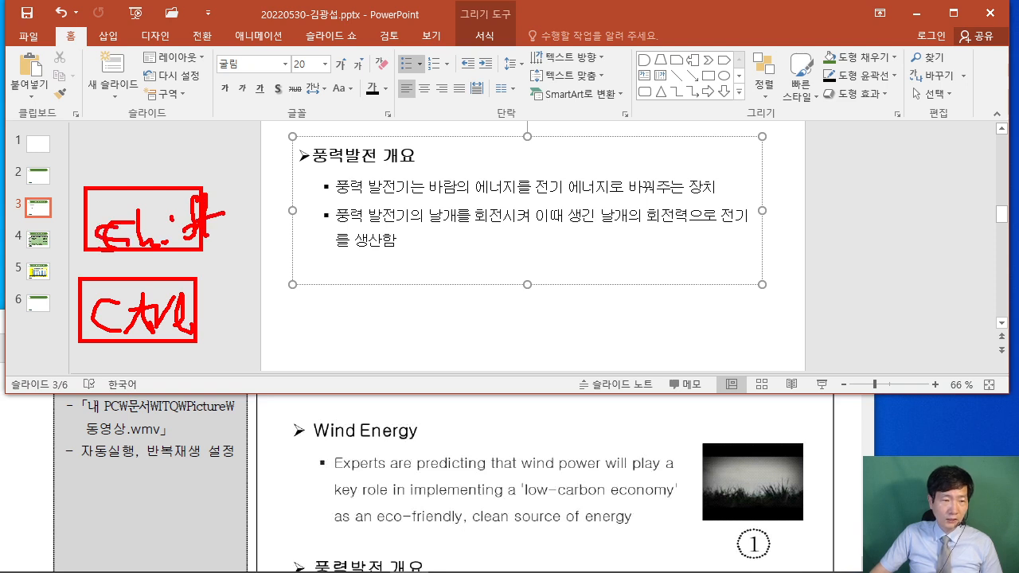
mouse_move(25, 343)
mouse_down()
mouse_move(63, 370)
mouse_move(45, 384)
mouse_up()
mouse_move(15, 248)
mouse_down()
mouse_move(86, 250)
mouse_move(9, 293)
mouse_up()
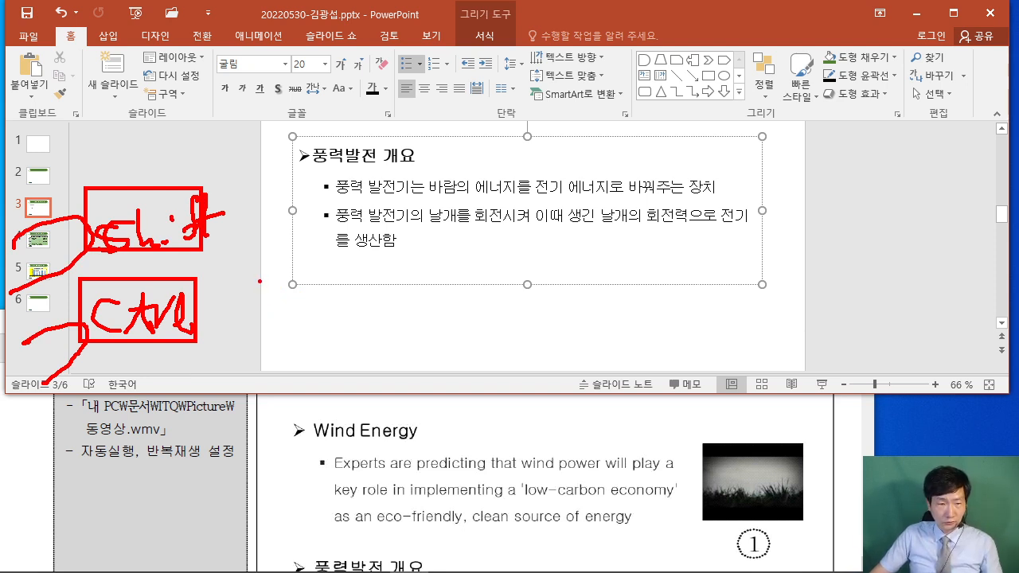
key(Escape)
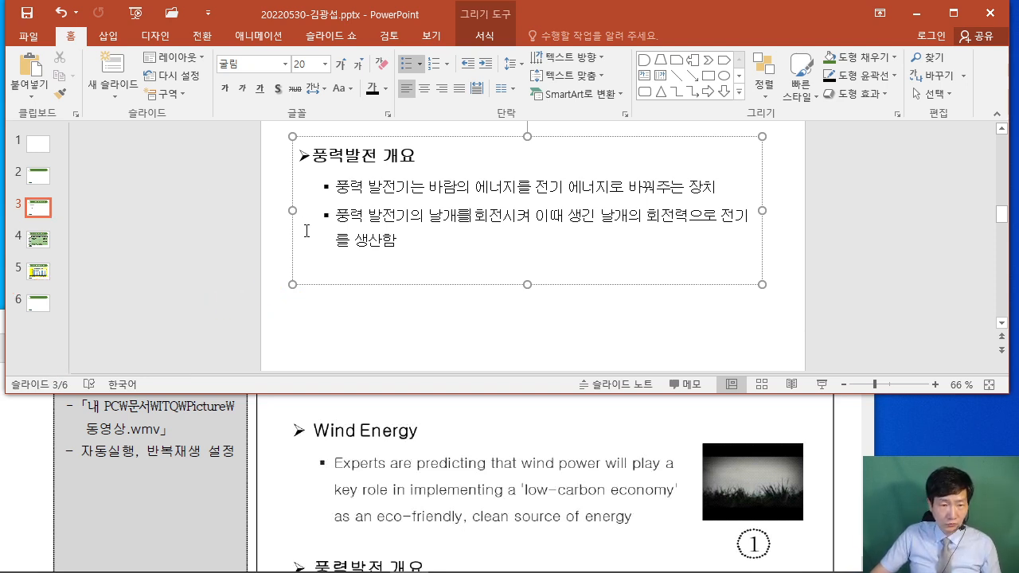
drag(294, 230, 284, 352)
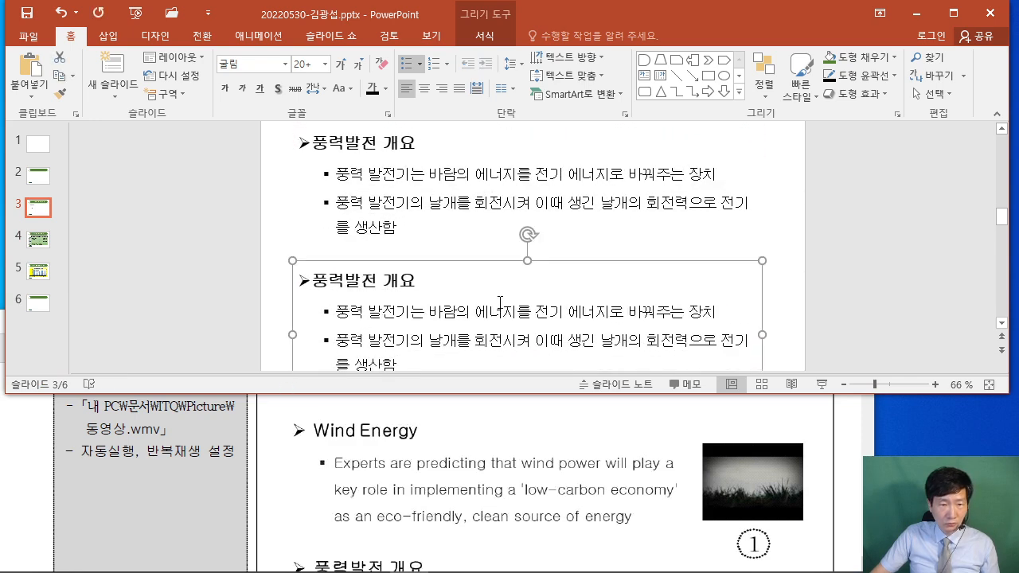
Compare slide 3 against the exam PDF's layout.
click(869, 275)
scroll(689, 286, up, 2)
scroll(691, 286, down, 3)
scroll(693, 285, up, 2)
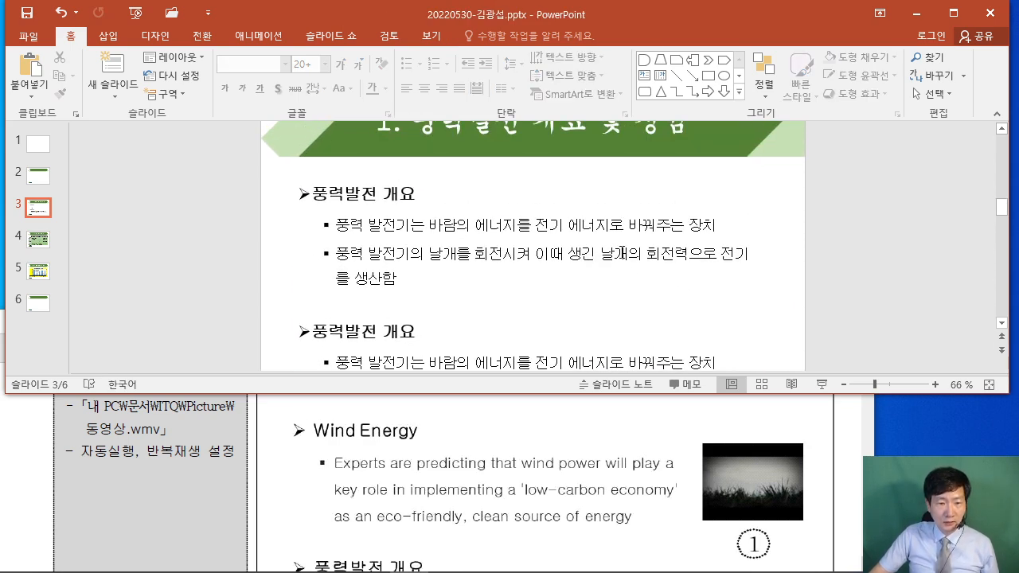
click(845, 431)
scroll(828, 410, down, 4)
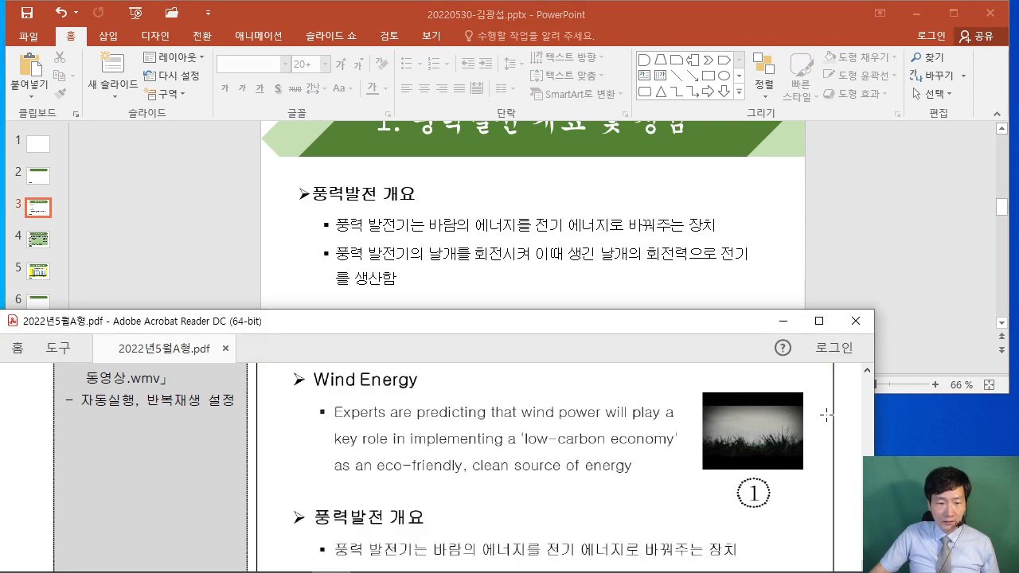
click(864, 221)
scroll(860, 228, down, 2)
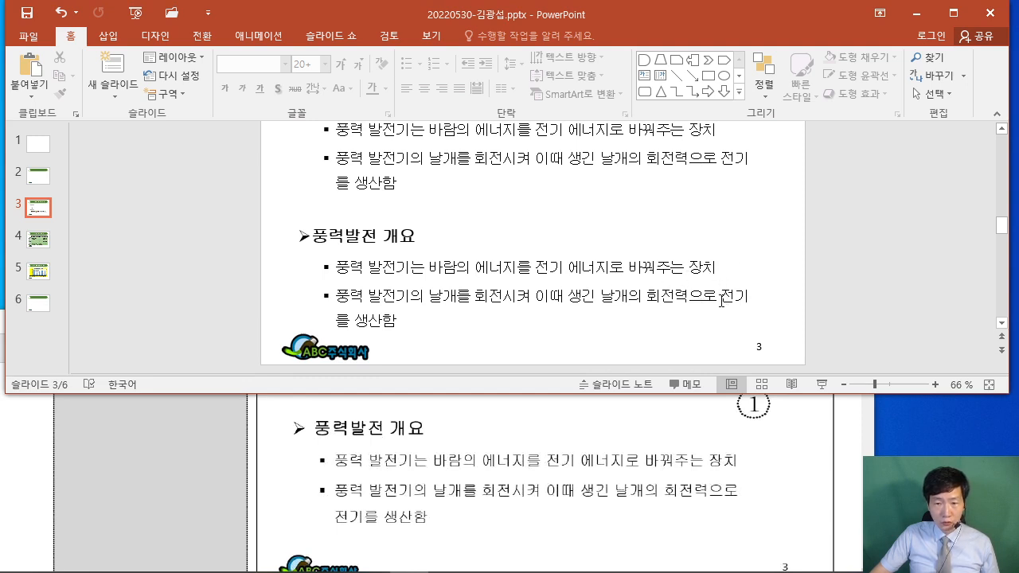
Narrow the lower copy so 전기를 wraps, and nudge it up slightly.
click(751, 280)
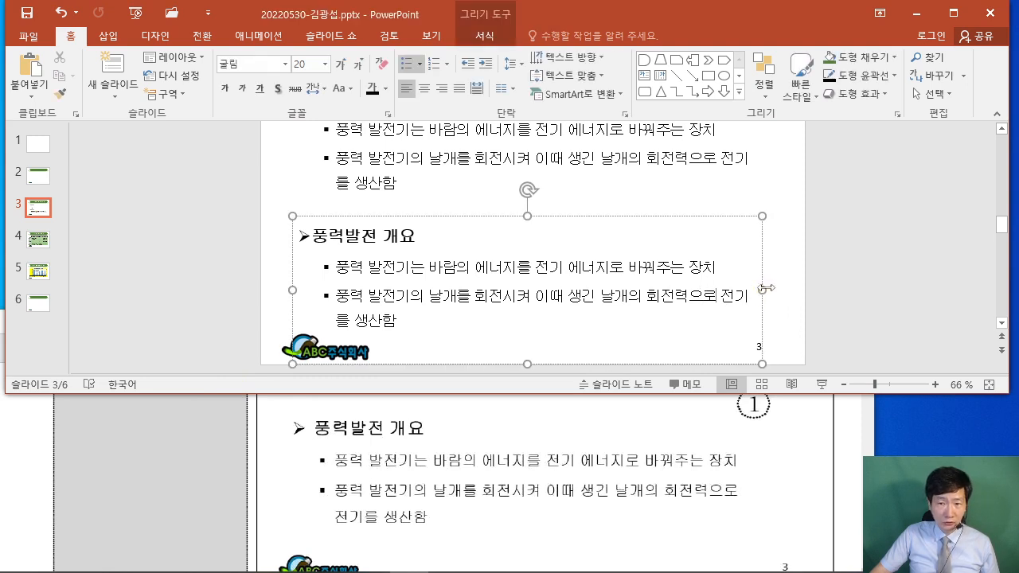
drag(766, 290, 734, 290)
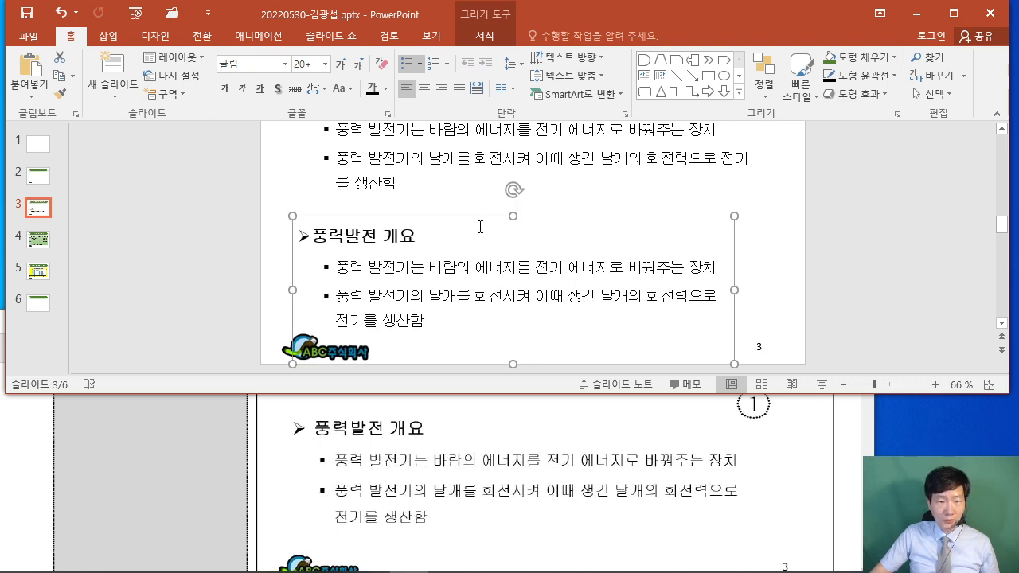
key(Up)
key(Up)
key(Up)
key(Up)
key(Up)
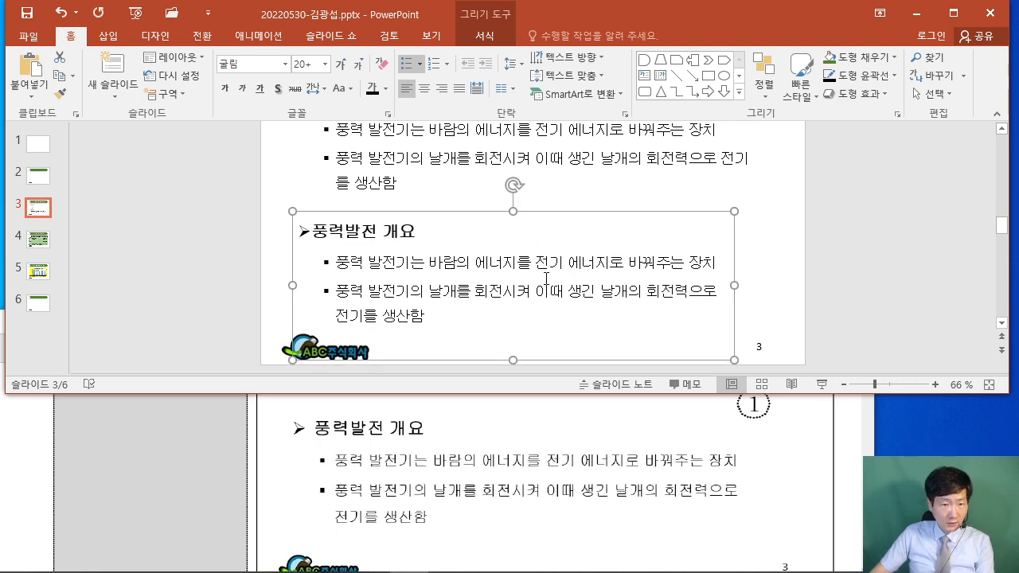
click(870, 238)
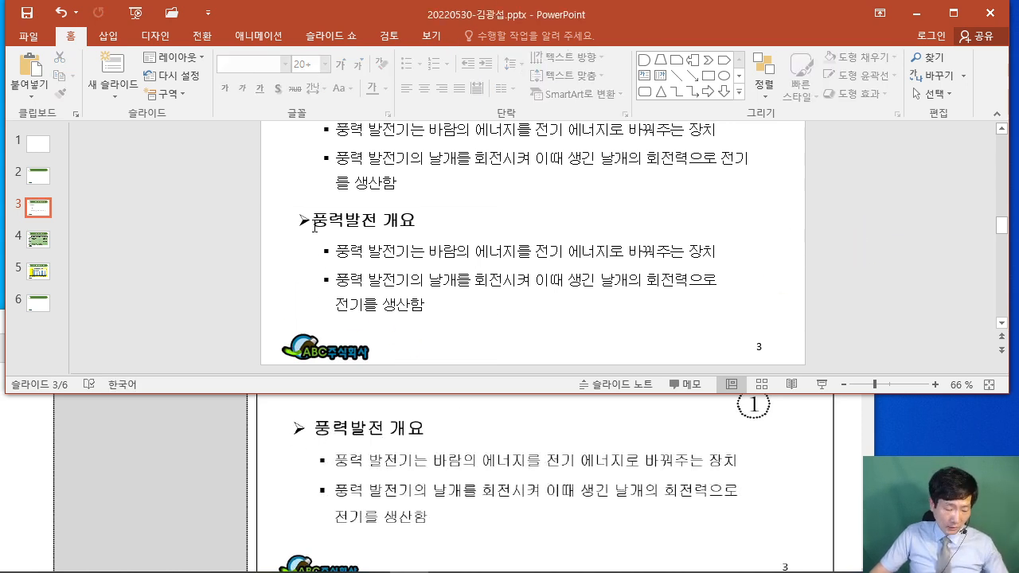
Point out the lower heading, recheck the PDF, and put the caret at the end of the first heading.
drag(312, 207, 322, 175)
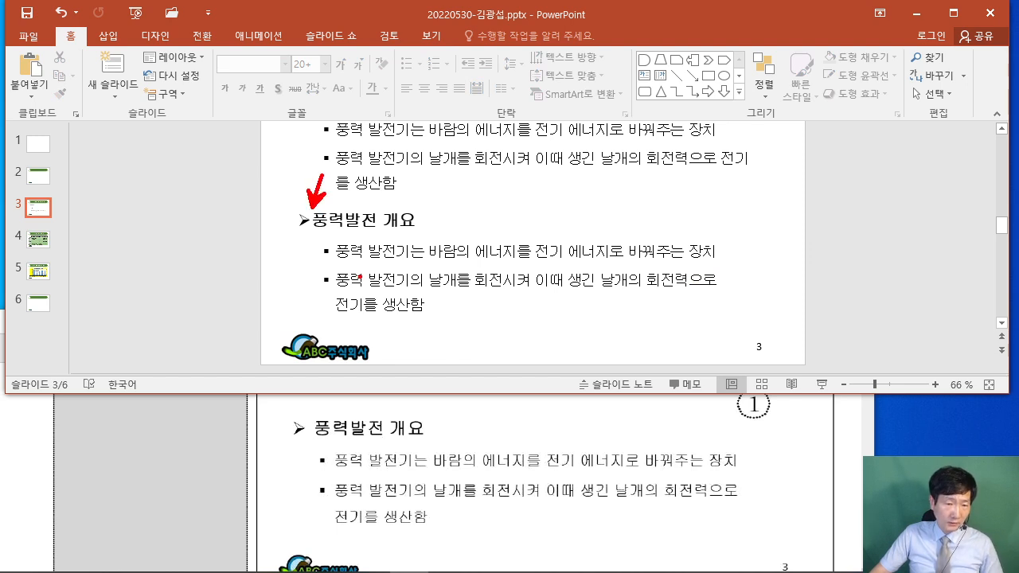
key(Escape)
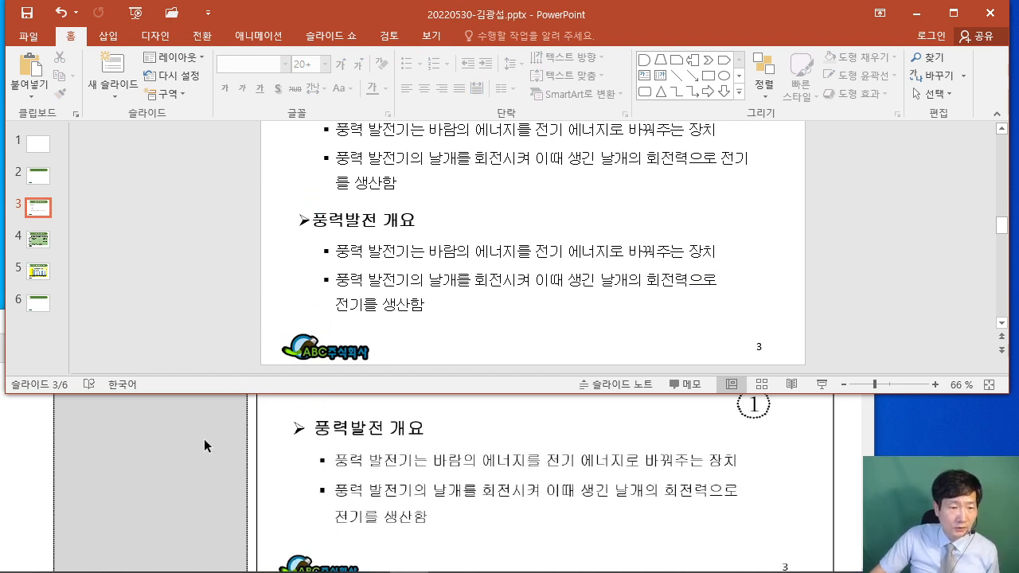
click(27, 442)
scroll(155, 450, up, 1)
scroll(155, 450, up, 2)
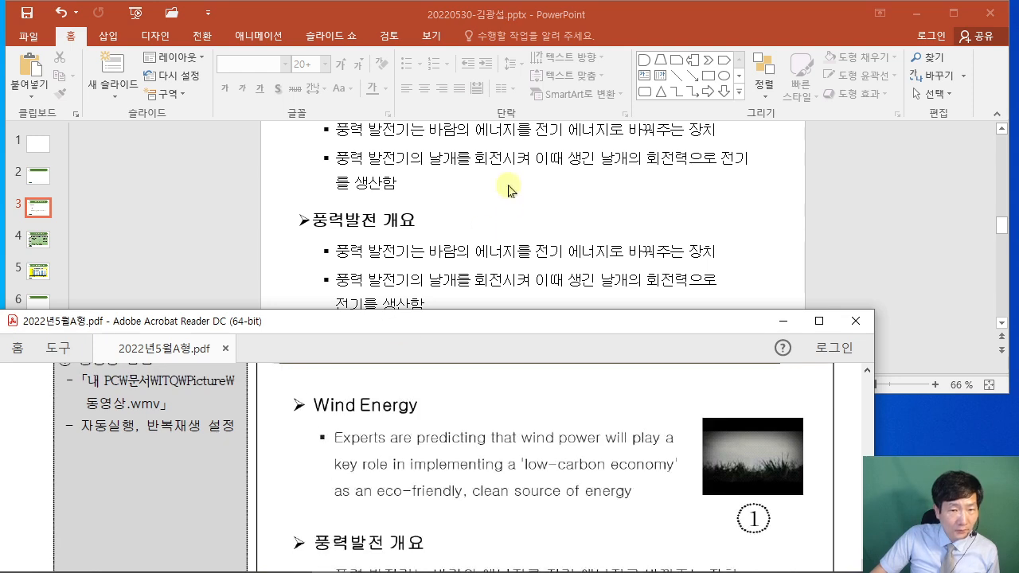
click(503, 188)
scroll(504, 187, down, 1)
scroll(504, 187, up, 1)
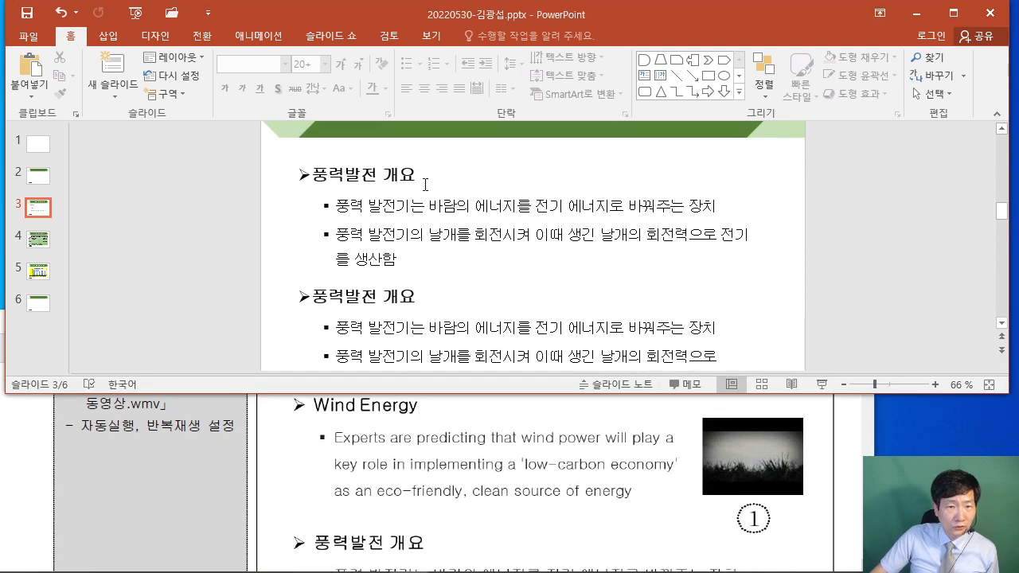
click(423, 178)
Change the upper heading to 'Wind Energy' and select the bullet paragraphs below it.
text(w)
key(Tab)
key(BackSpace)
key(BackSpace)
text(Wind Energy)
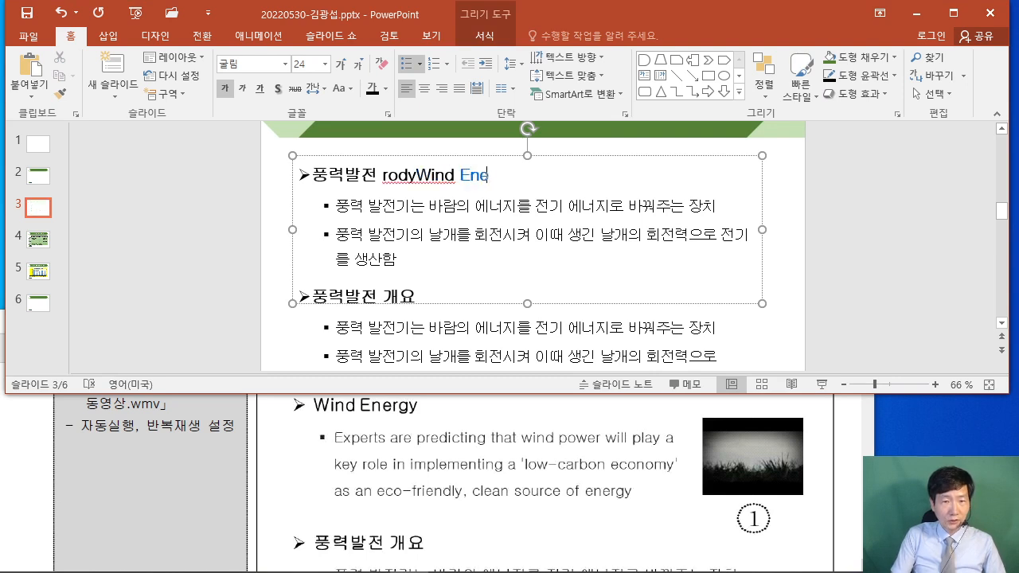
click(423, 174)
key(BackSpace)
key(BackSpace)
key(BackSpace)
key(BackSpace)
key(BackSpace)
key(BackSpace)
key(BackSpace)
key(BackSpace)
key(BackSpace)
drag(337, 205, 470, 258)
Replace the bullets with the wind power sentence ending 'clean source of energy', and narrow the box.
text(티)
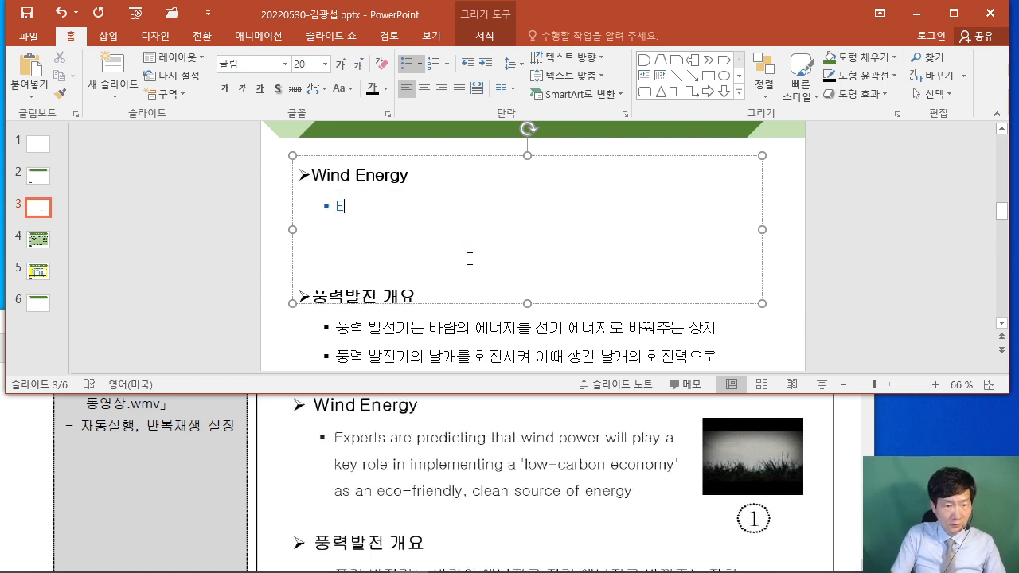
text(xperts are )
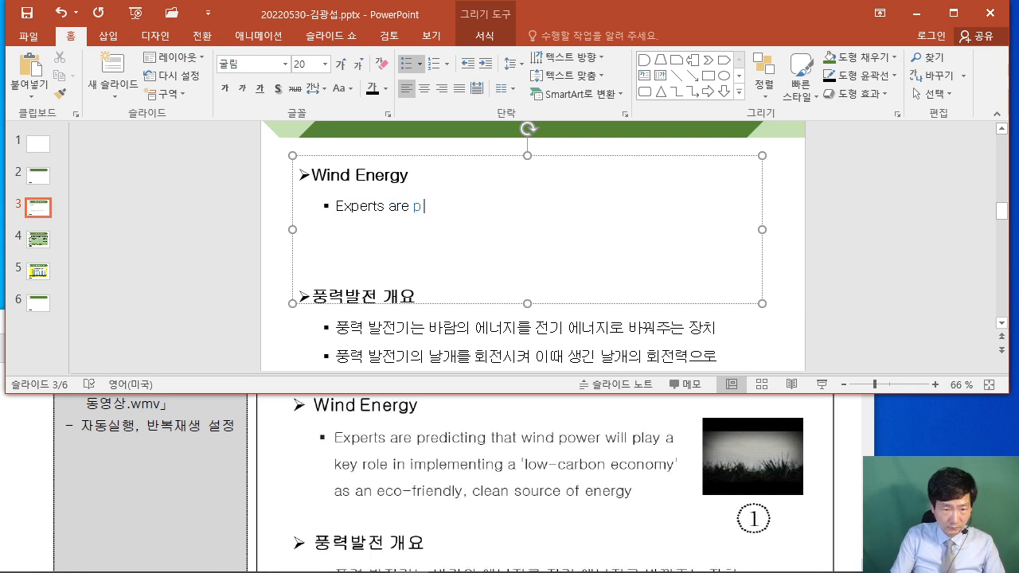
text(predicting )
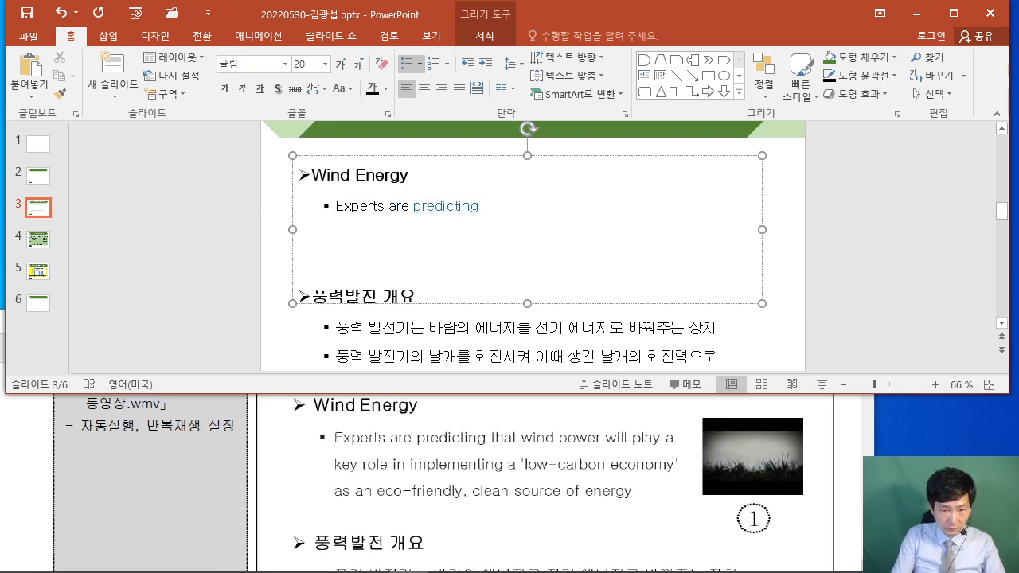
text(that w)
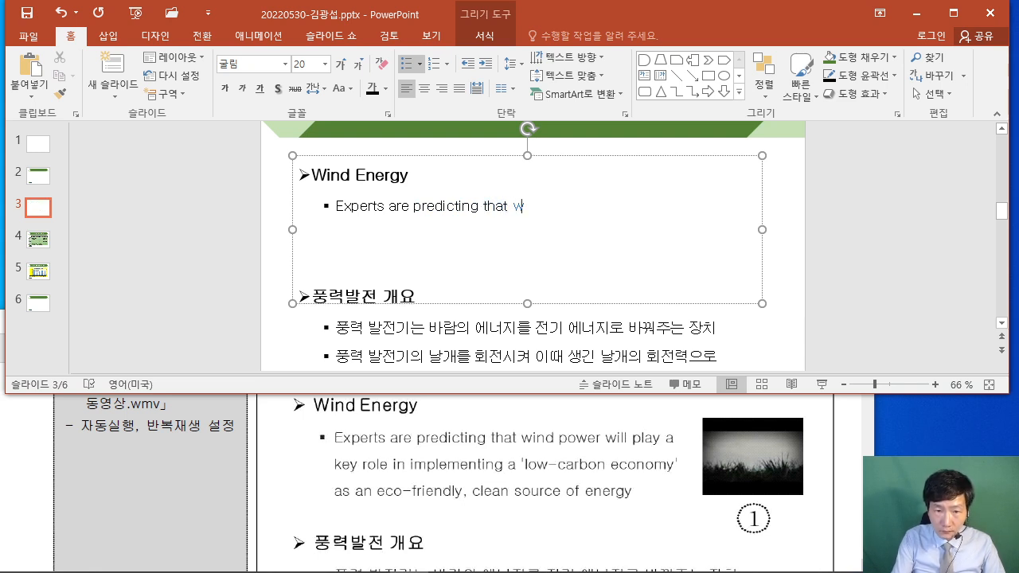
text(ind poer)
key(BackSpace)
text(w)
text(wer will play a key role i)
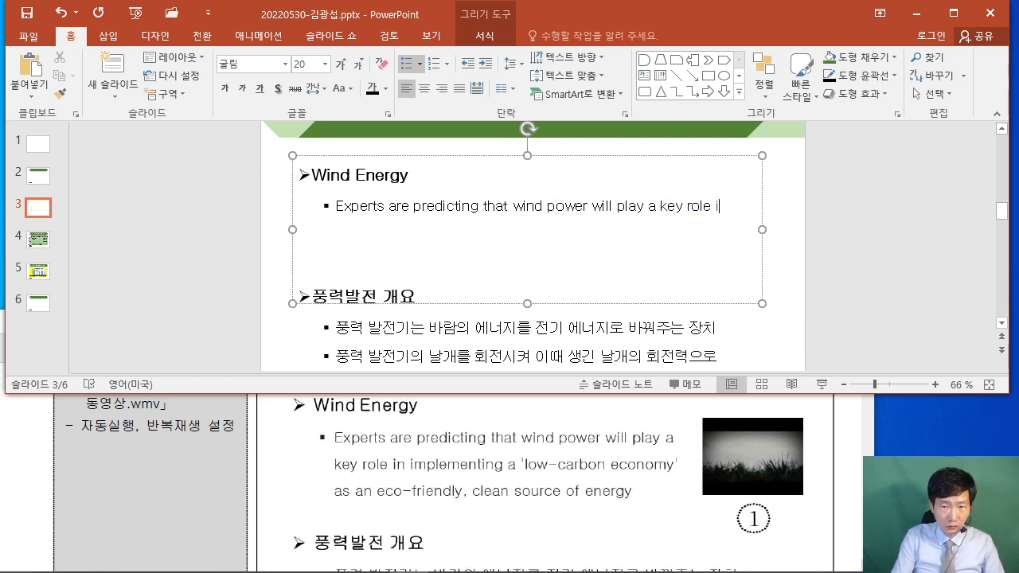
text(n impl)
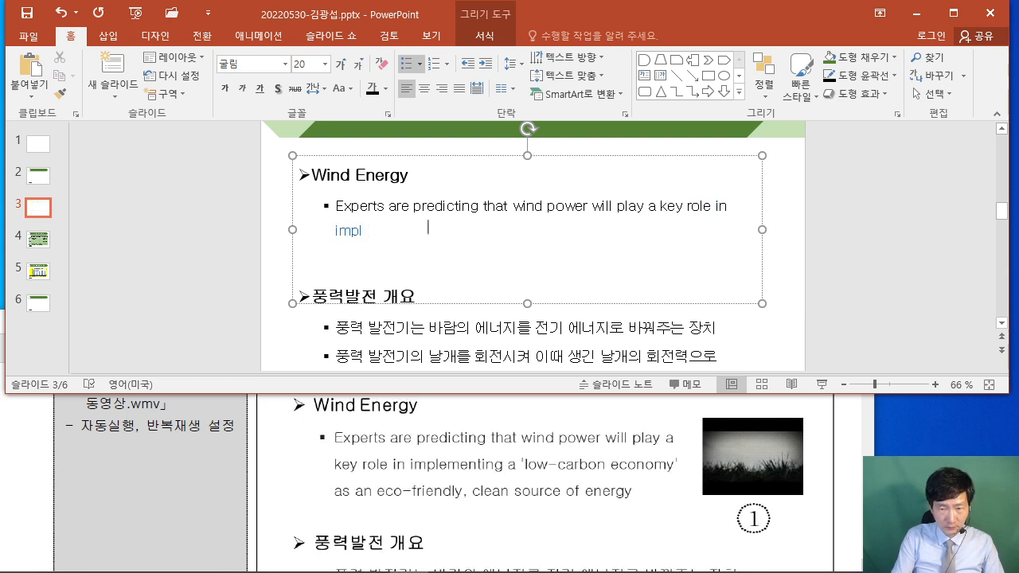
text(erm)
text(ent)
text(ing )
text(a 'low)
text(-carbo)
text(n ec)
text(onoy)
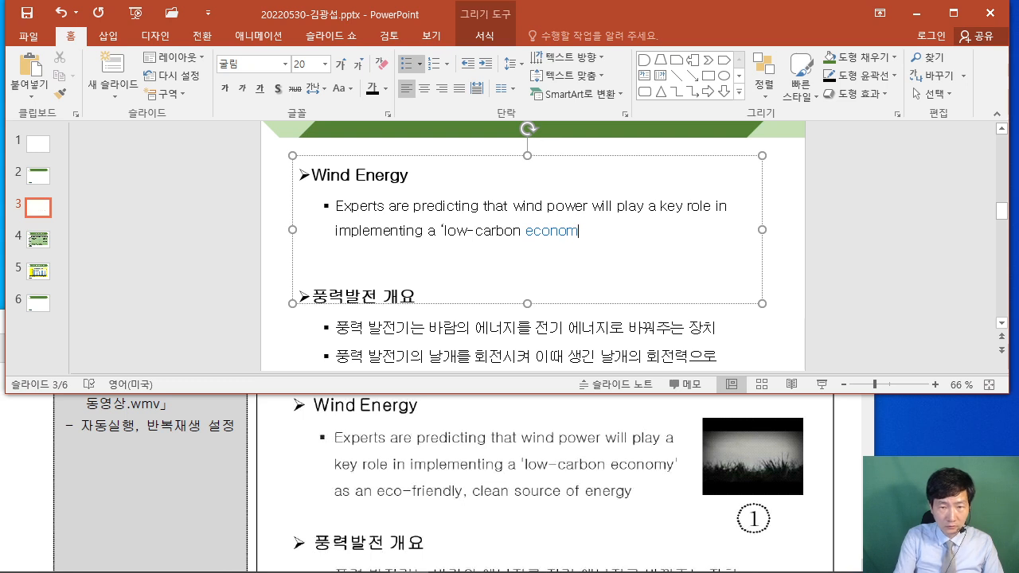
text( as an eco-frei)
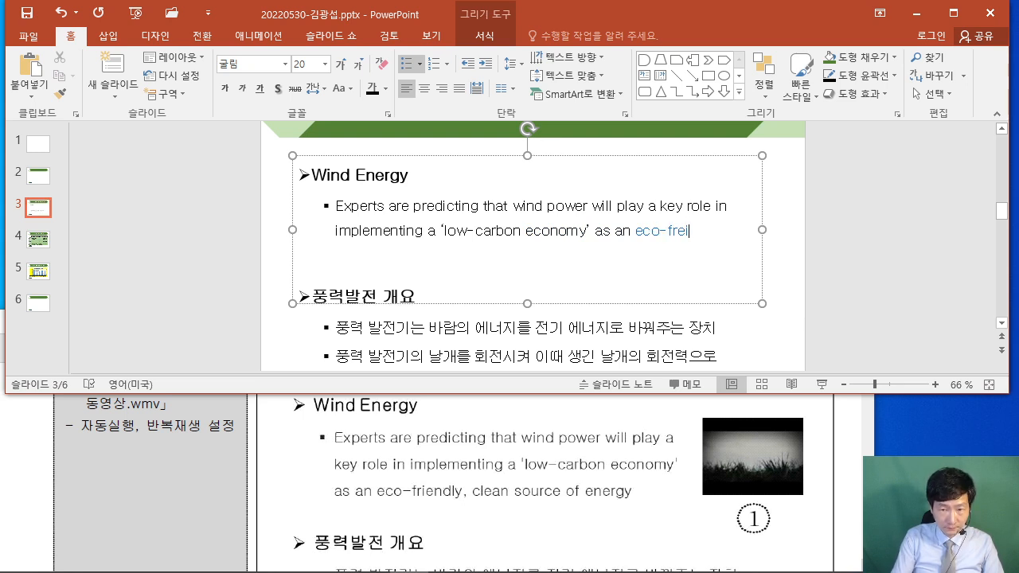
key(BackSpace)
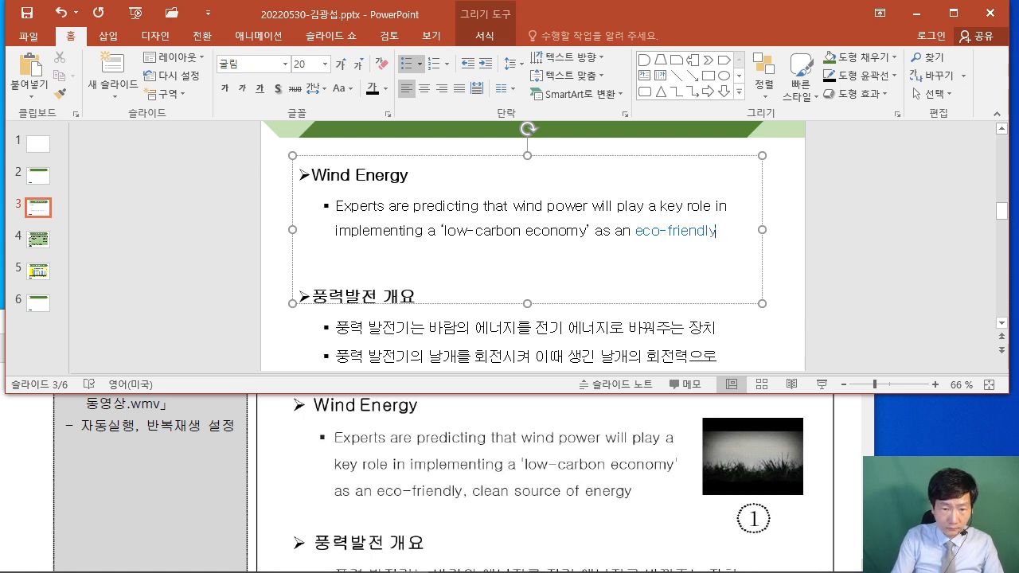
text(, cle)
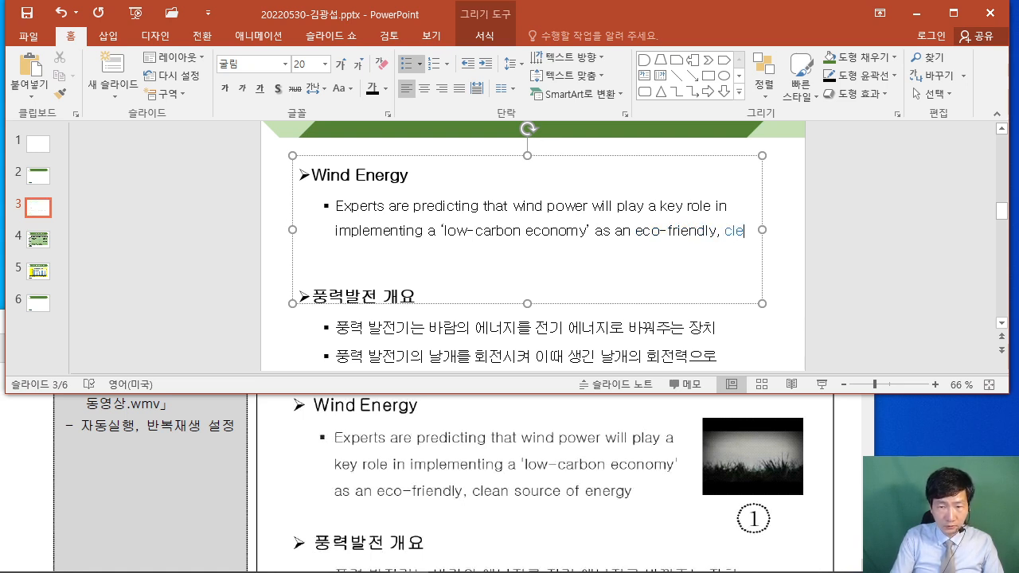
text(an source of enverg)
key(BackSpace)
key(BackSpace)
key(BackSpace)
key(BackSpace)
text(ergy)
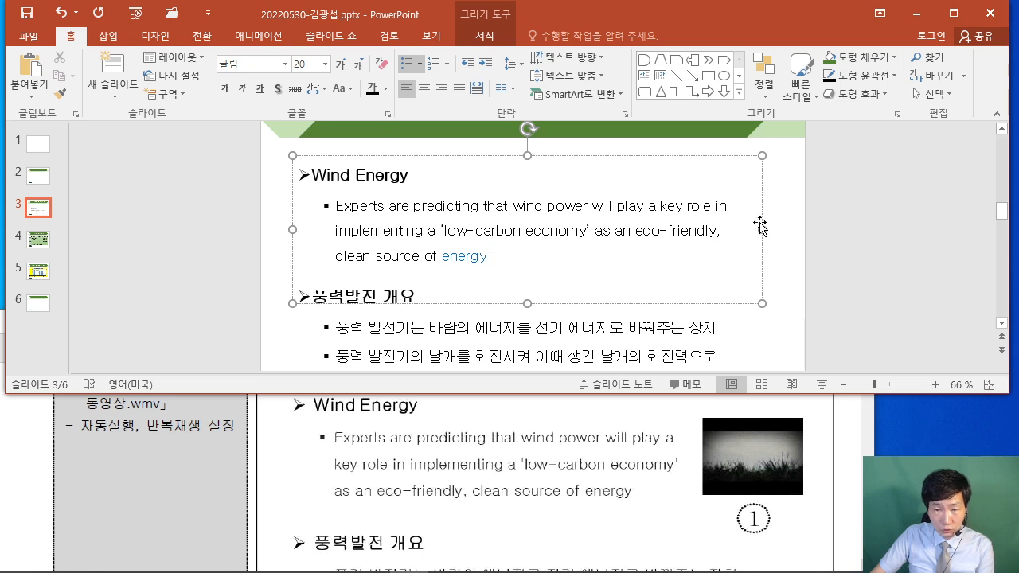
drag(763, 228, 671, 227)
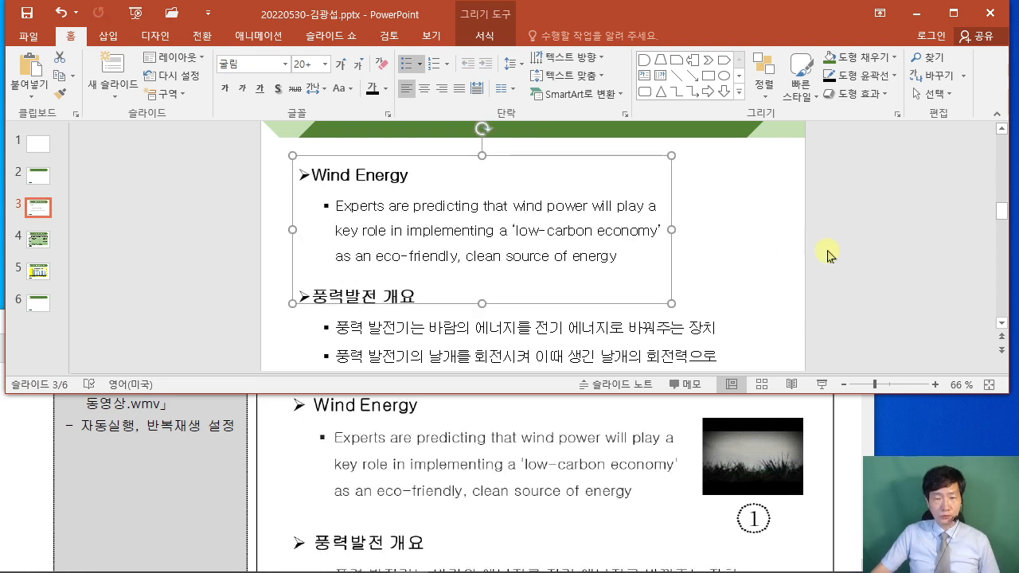
Check the reference PDF for the video requirement.
click(832, 256)
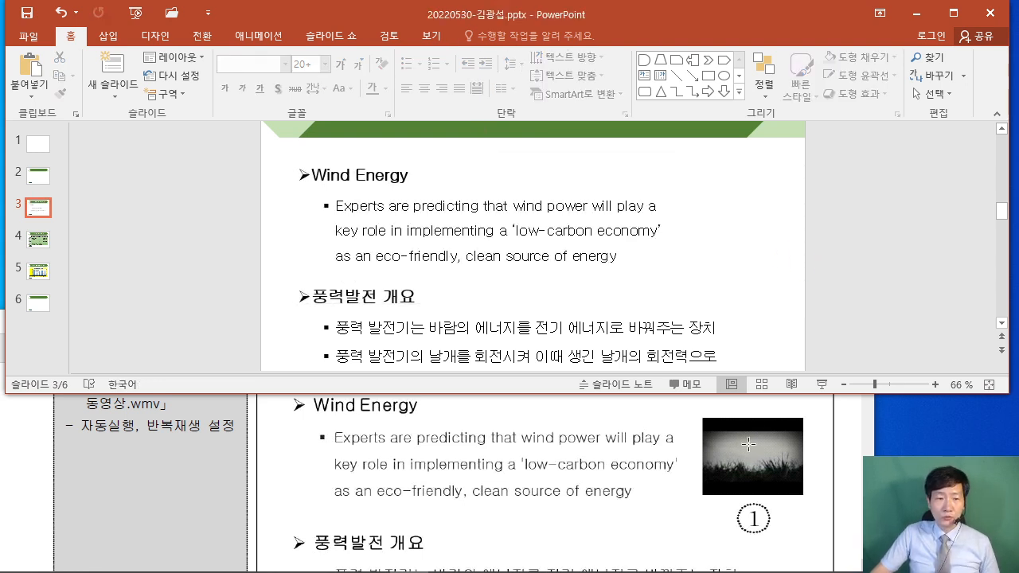
click(35, 455)
scroll(35, 457, up, 2)
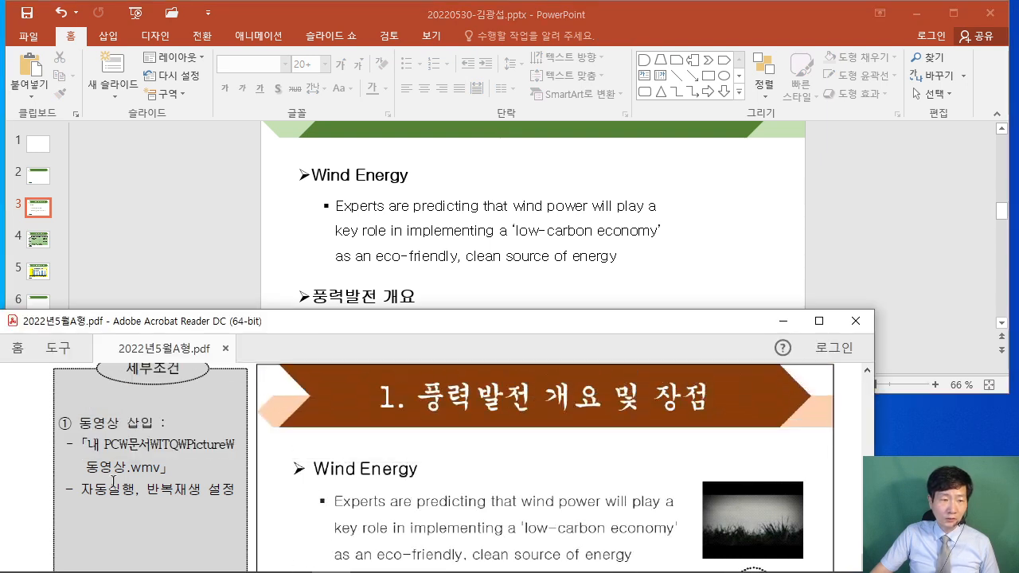
click(208, 251)
Insert 동영상.wmv from this PC and place it beside the Wind Energy paragraph.
click(109, 36)
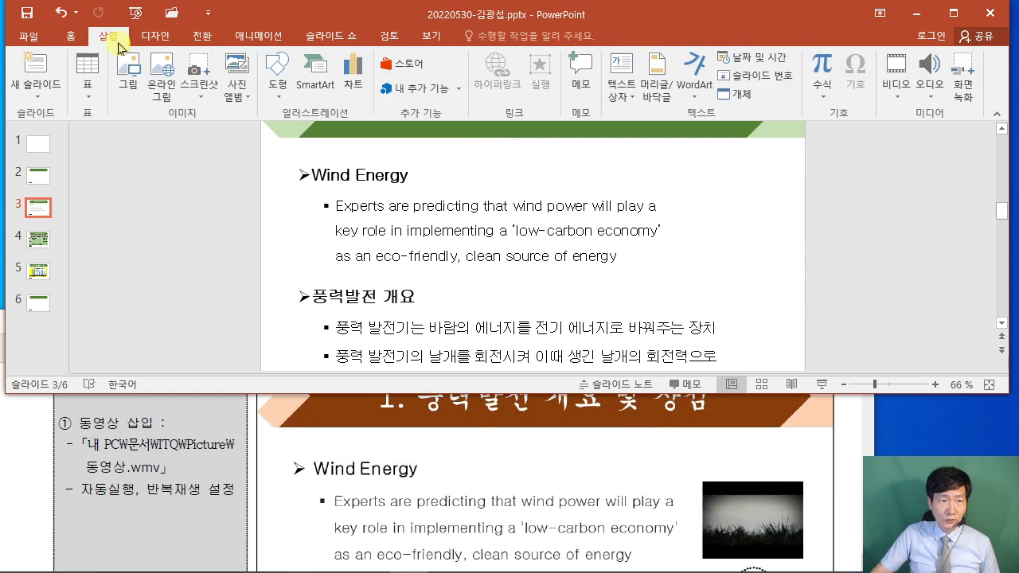
click(896, 88)
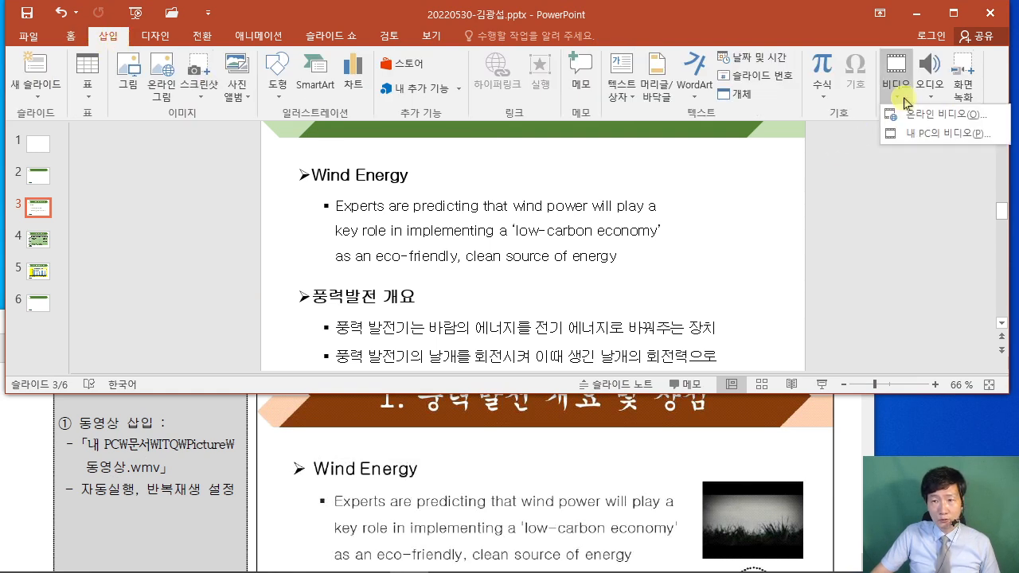
click(922, 136)
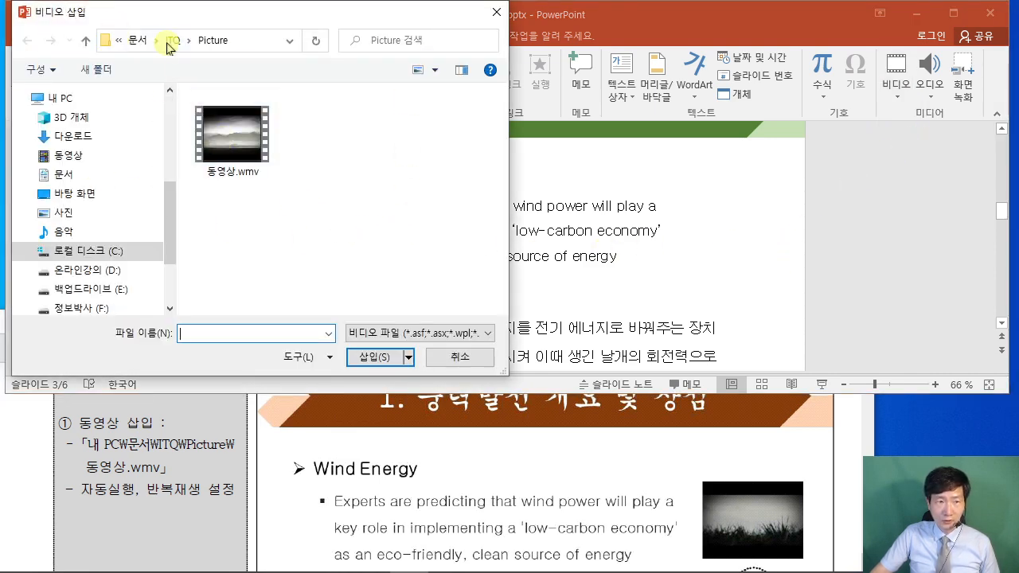
click(258, 133)
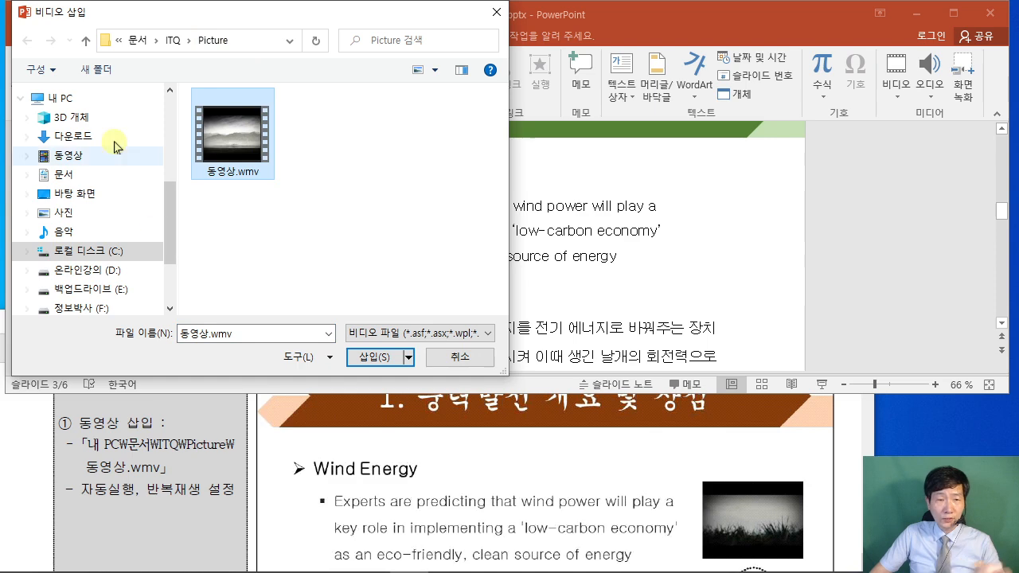
click(377, 360)
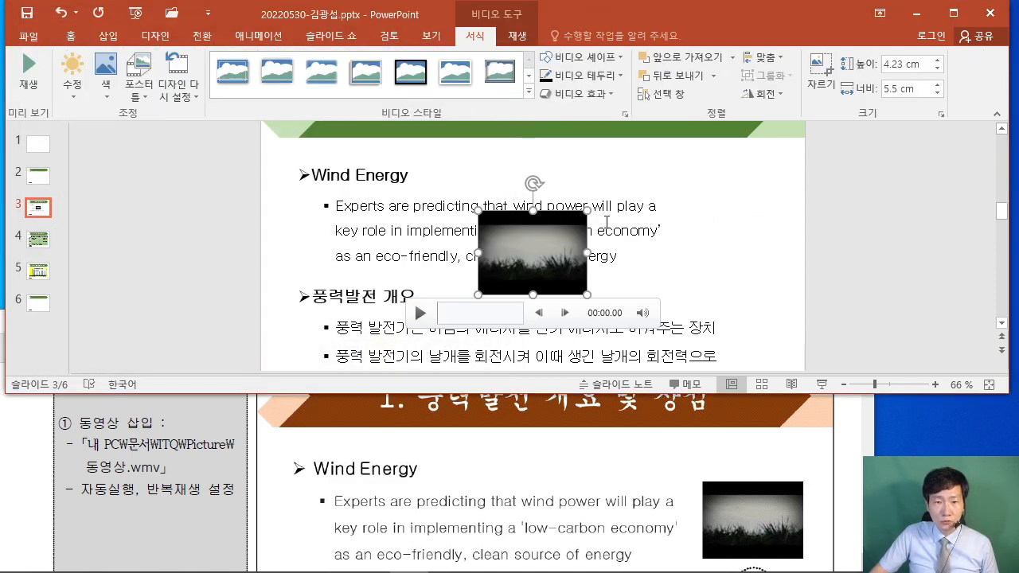
drag(530, 248, 724, 220)
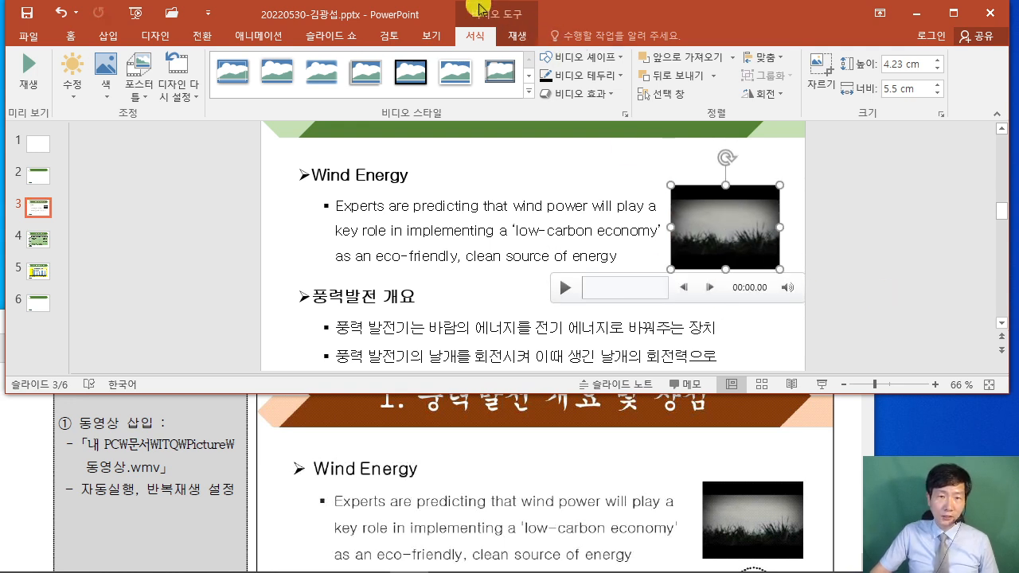
Set the video to start Automatically and Loop until Stopped.
click(517, 34)
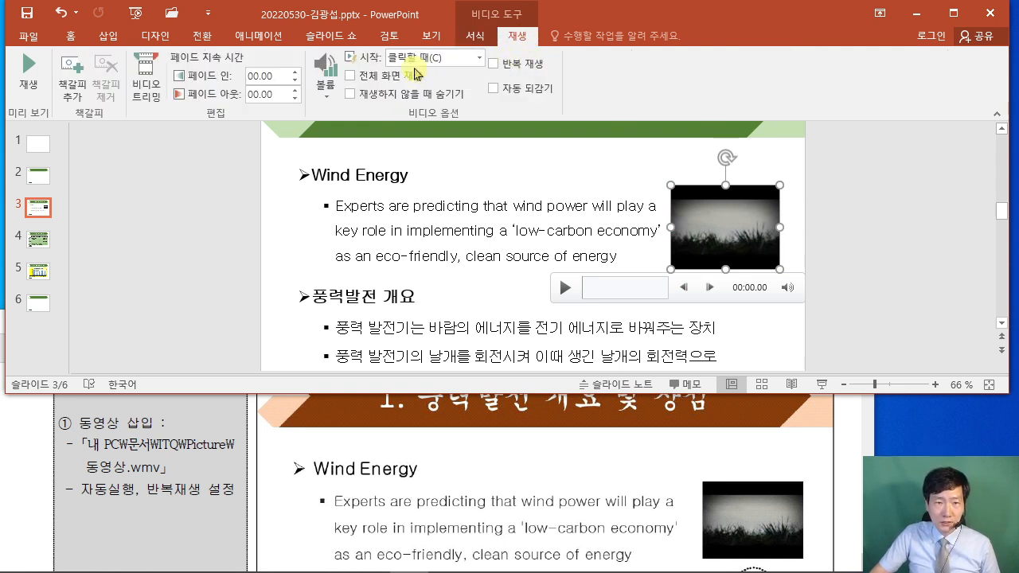
click(480, 59)
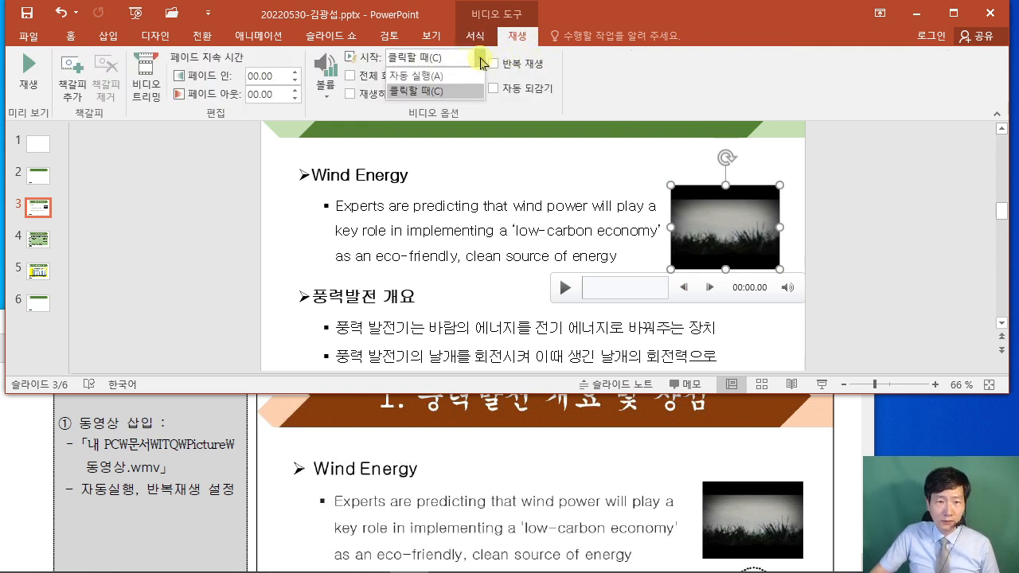
click(446, 77)
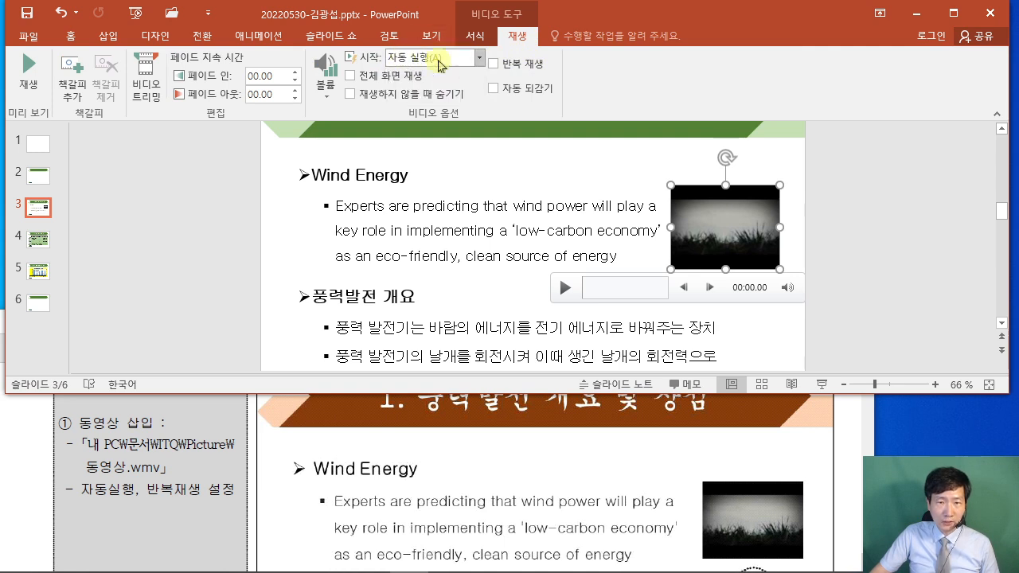
click(510, 73)
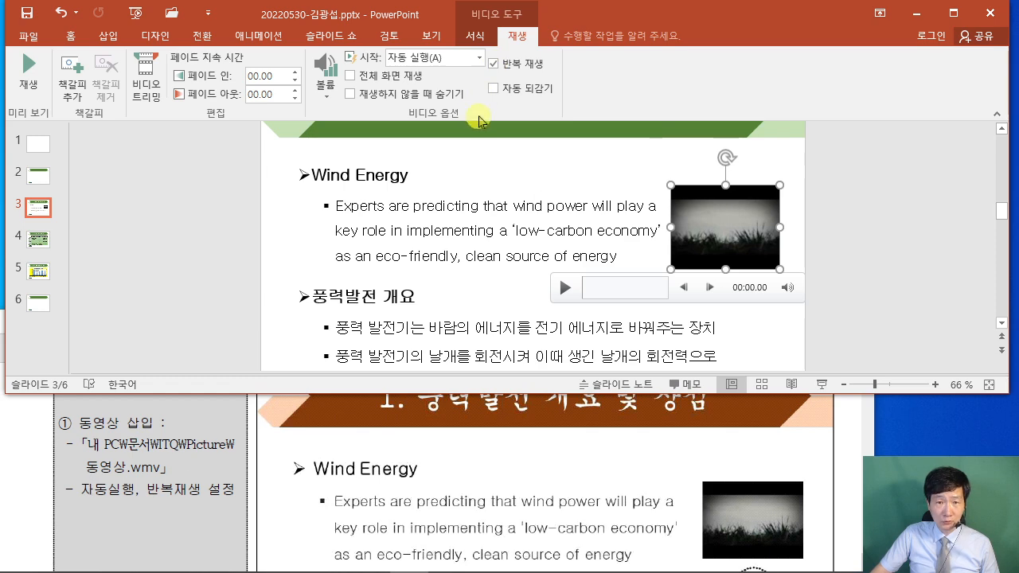
click(882, 239)
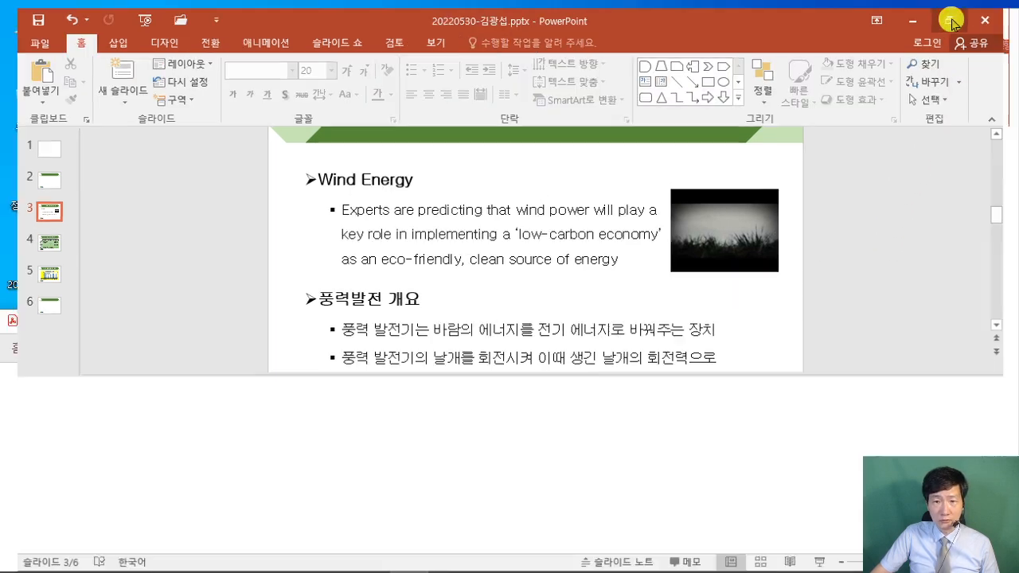